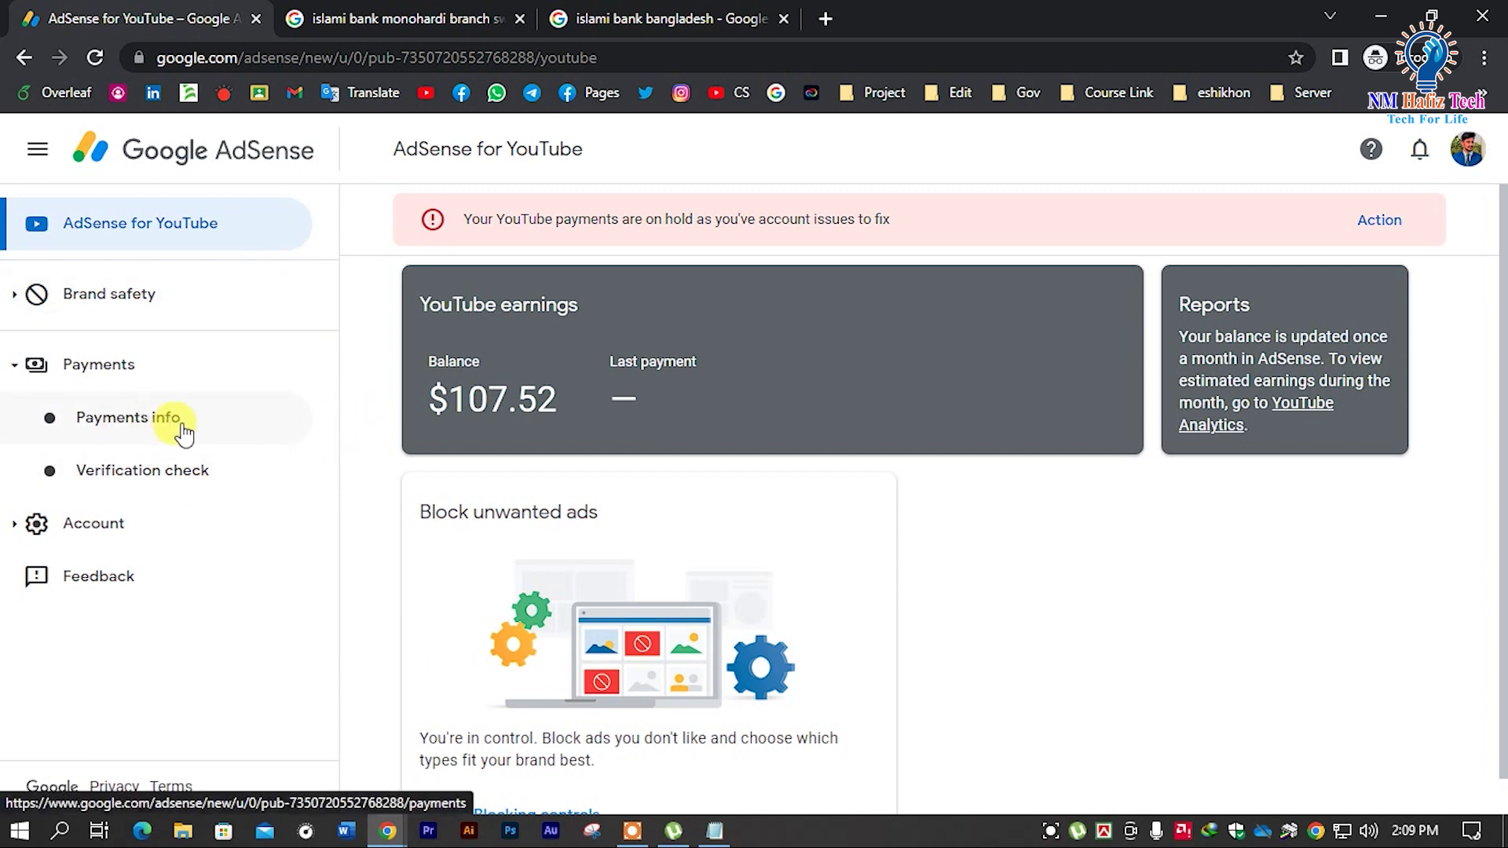
Open the Payments info page and examine the payment method alert, the earnings section and the recent transactions.
click(126, 425)
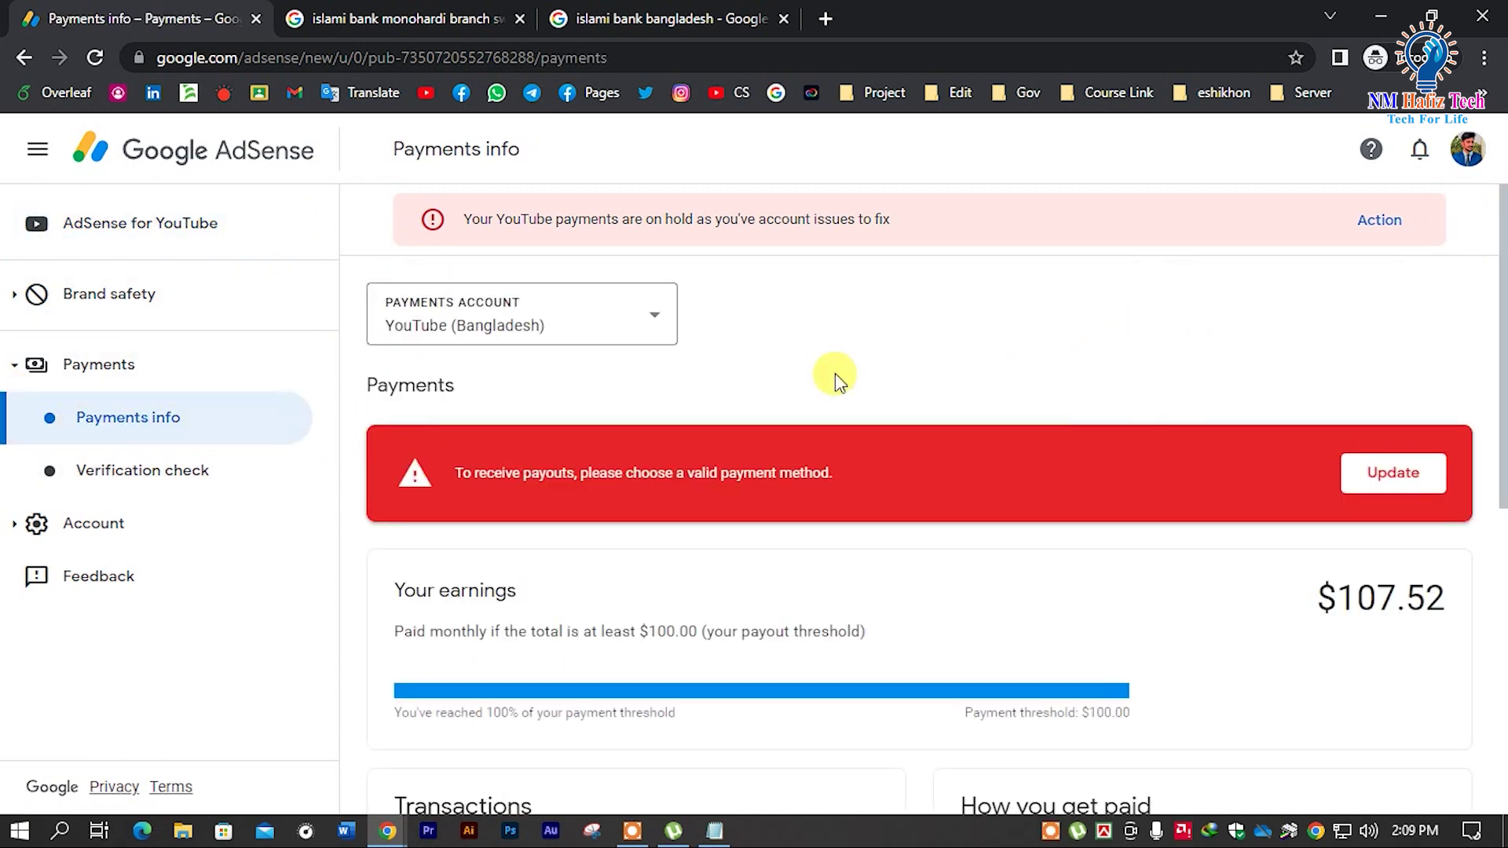
scroll(823, 448, down, 1)
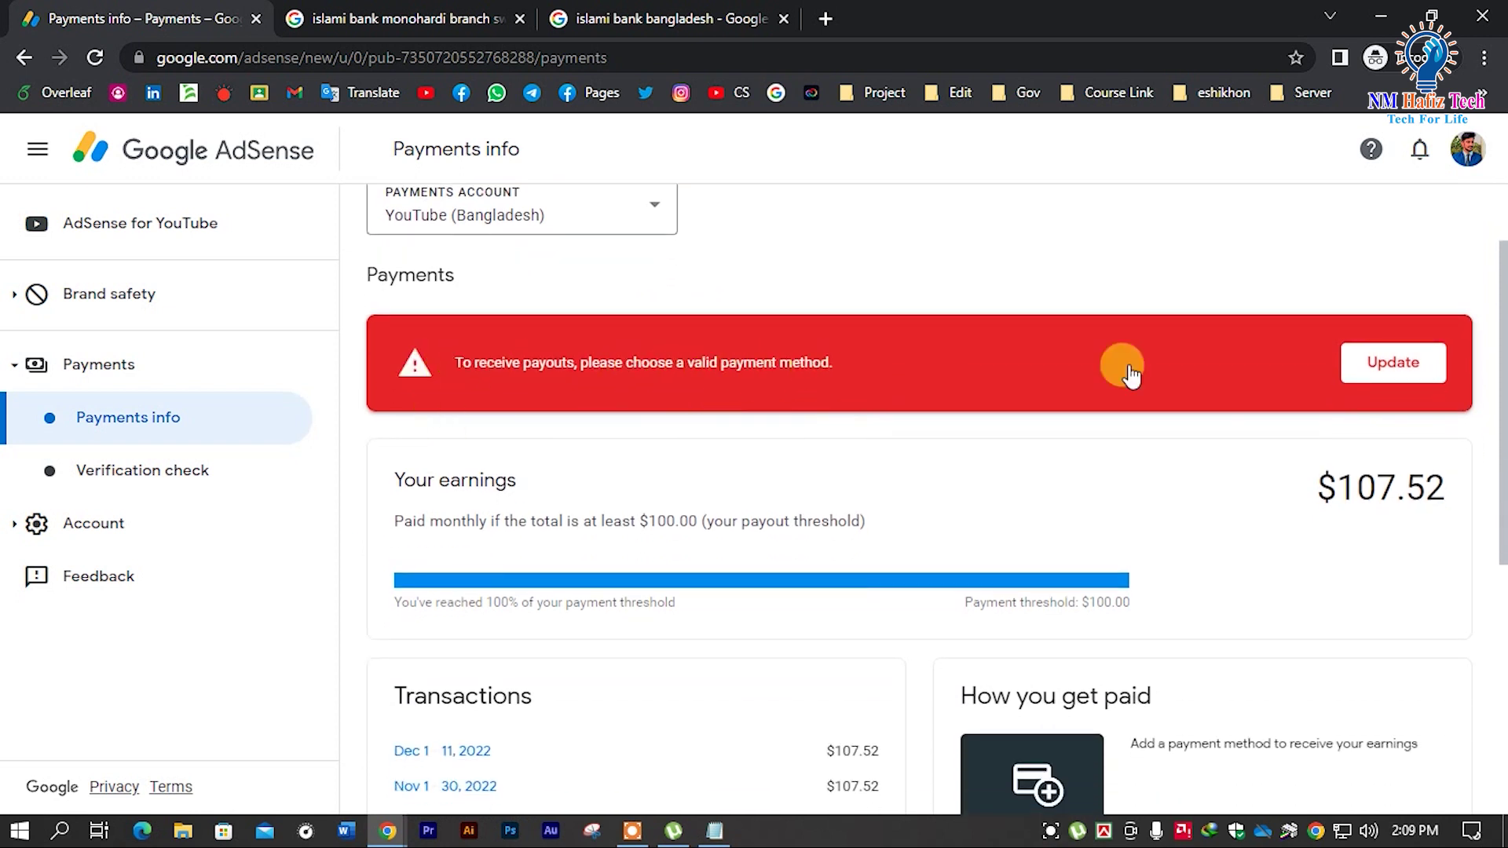
scroll(737, 428, up, 1)
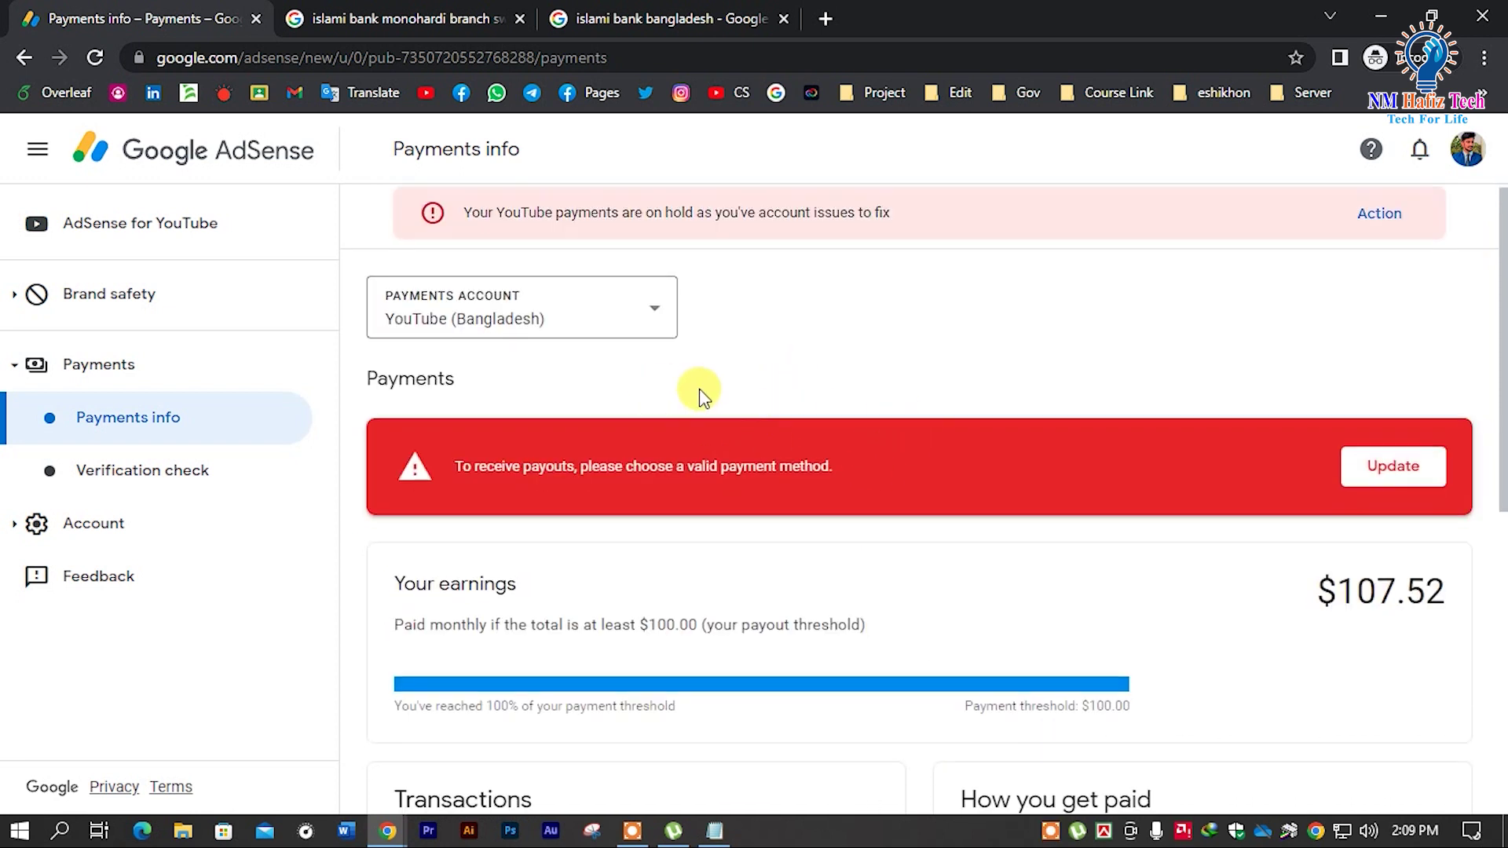
scroll(696, 394, down, 1)
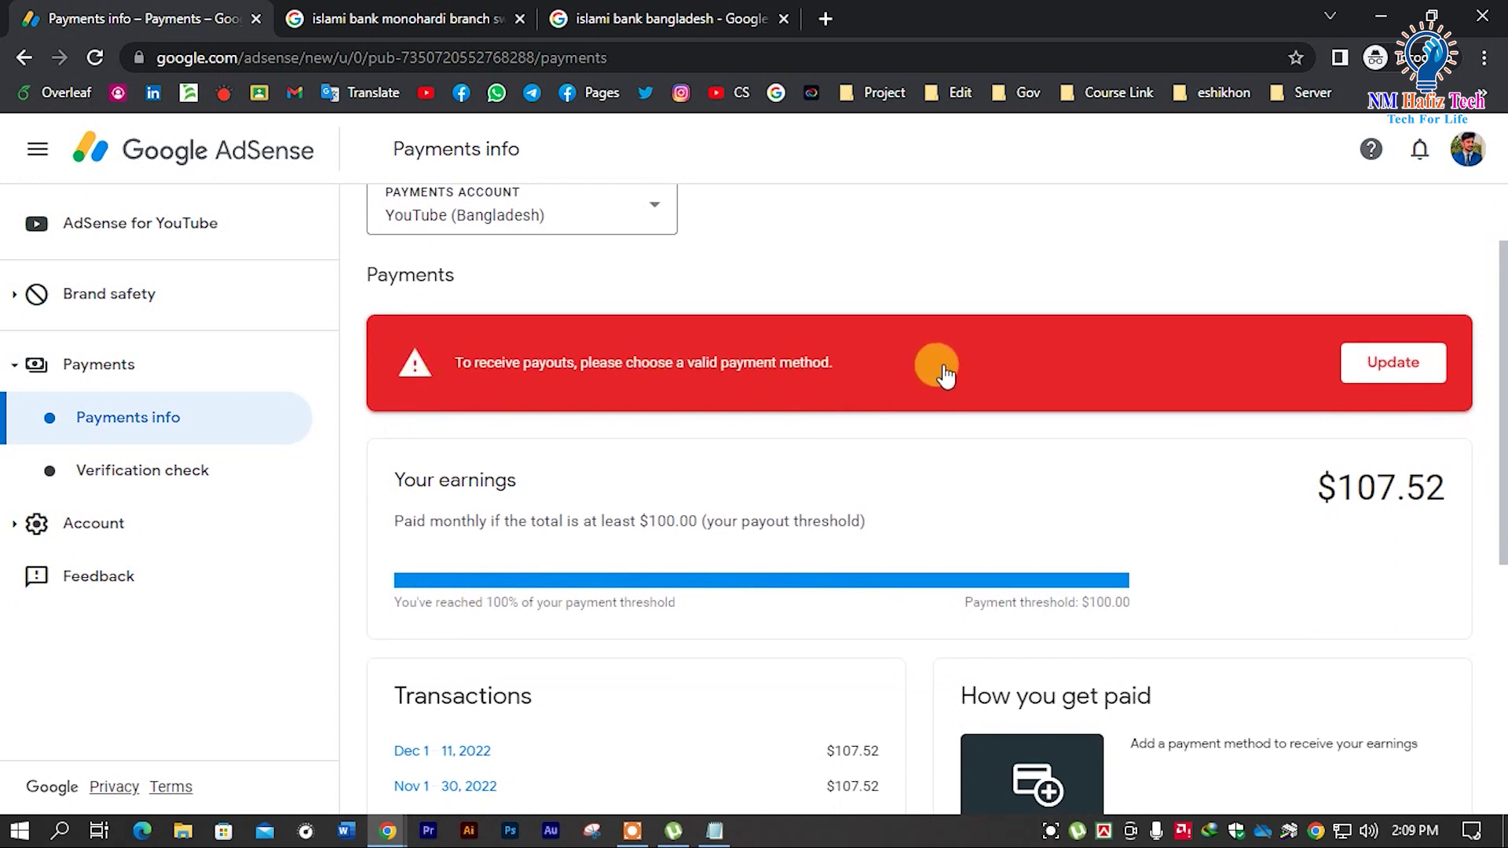
scroll(723, 422, up, 1)
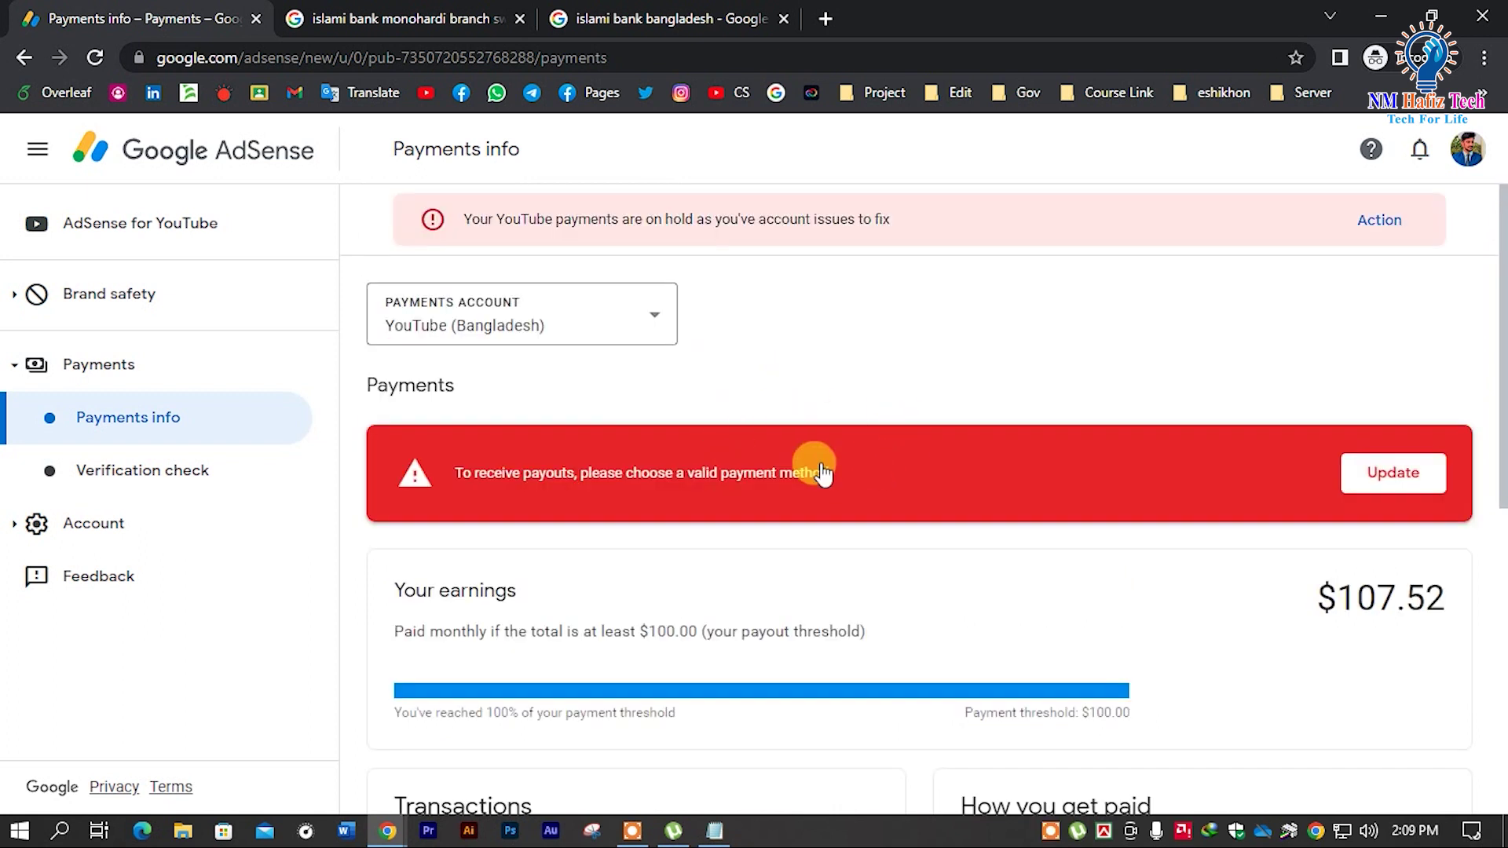
scroll(699, 393, down, 1)
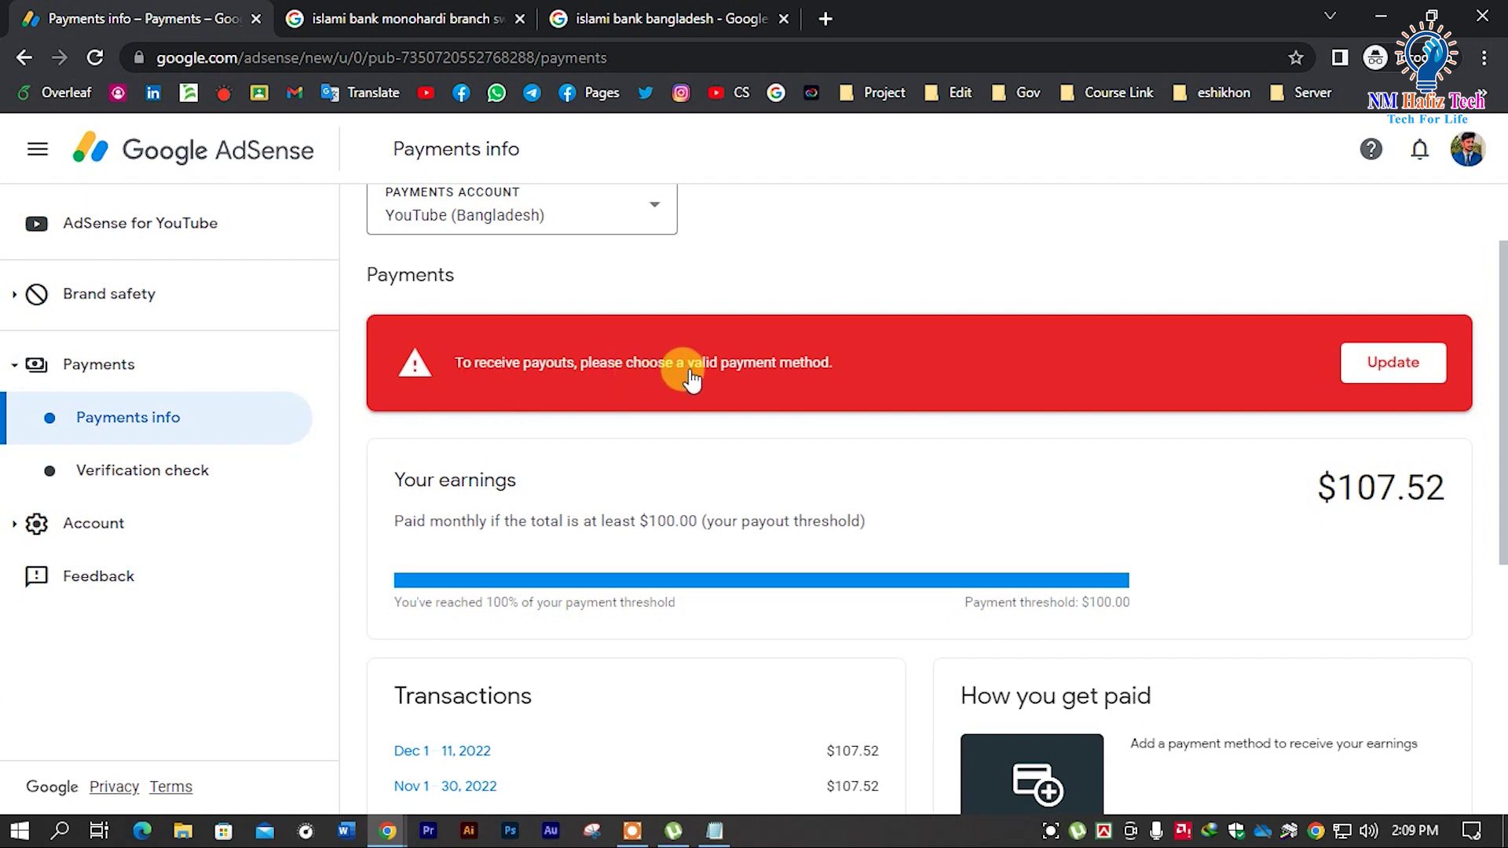
scroll(722, 408, up, 1)
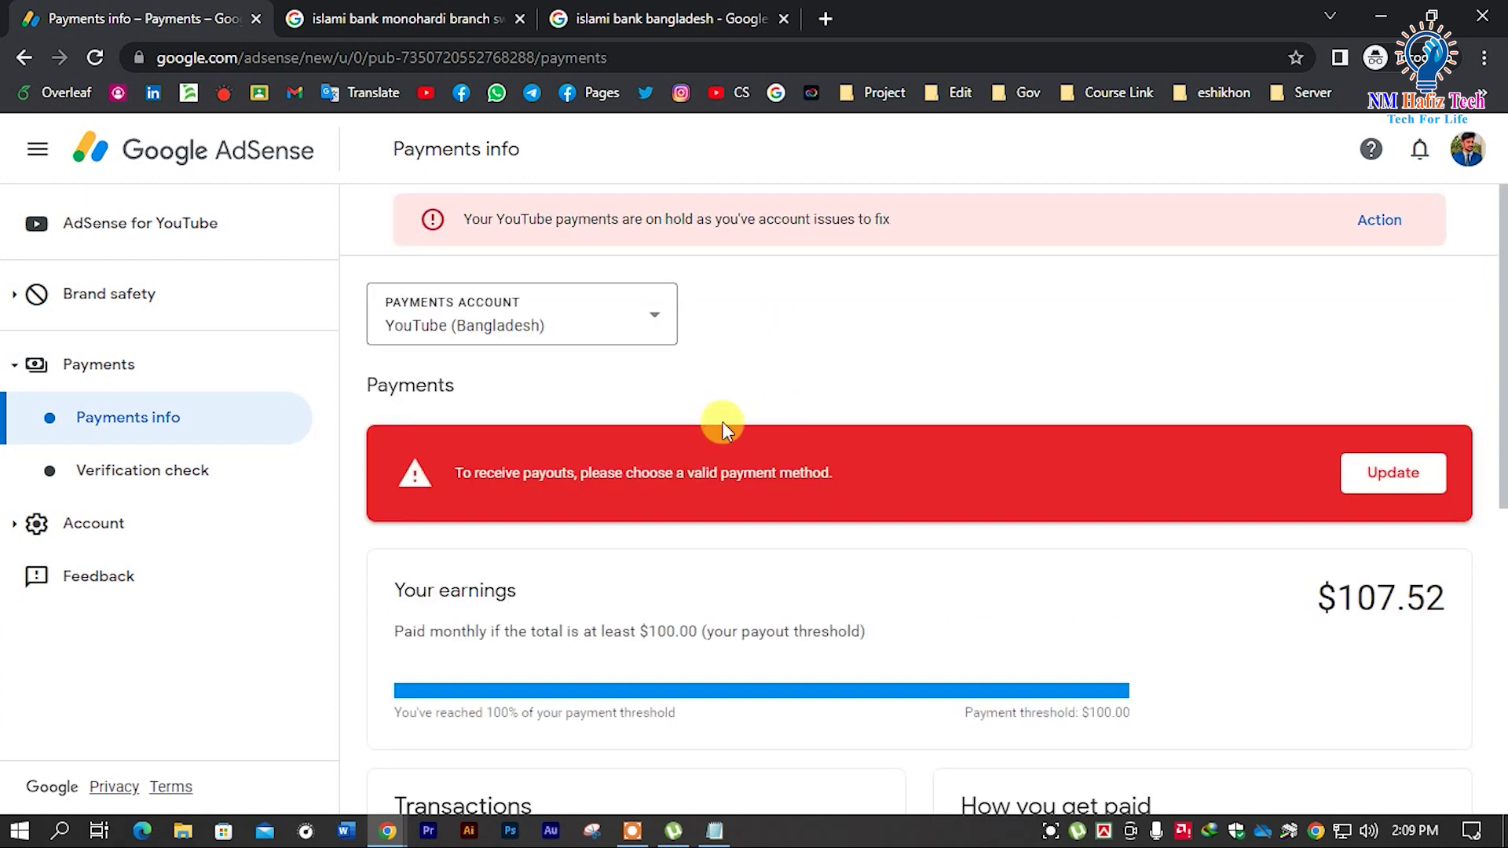
scroll(628, 389, down, 1)
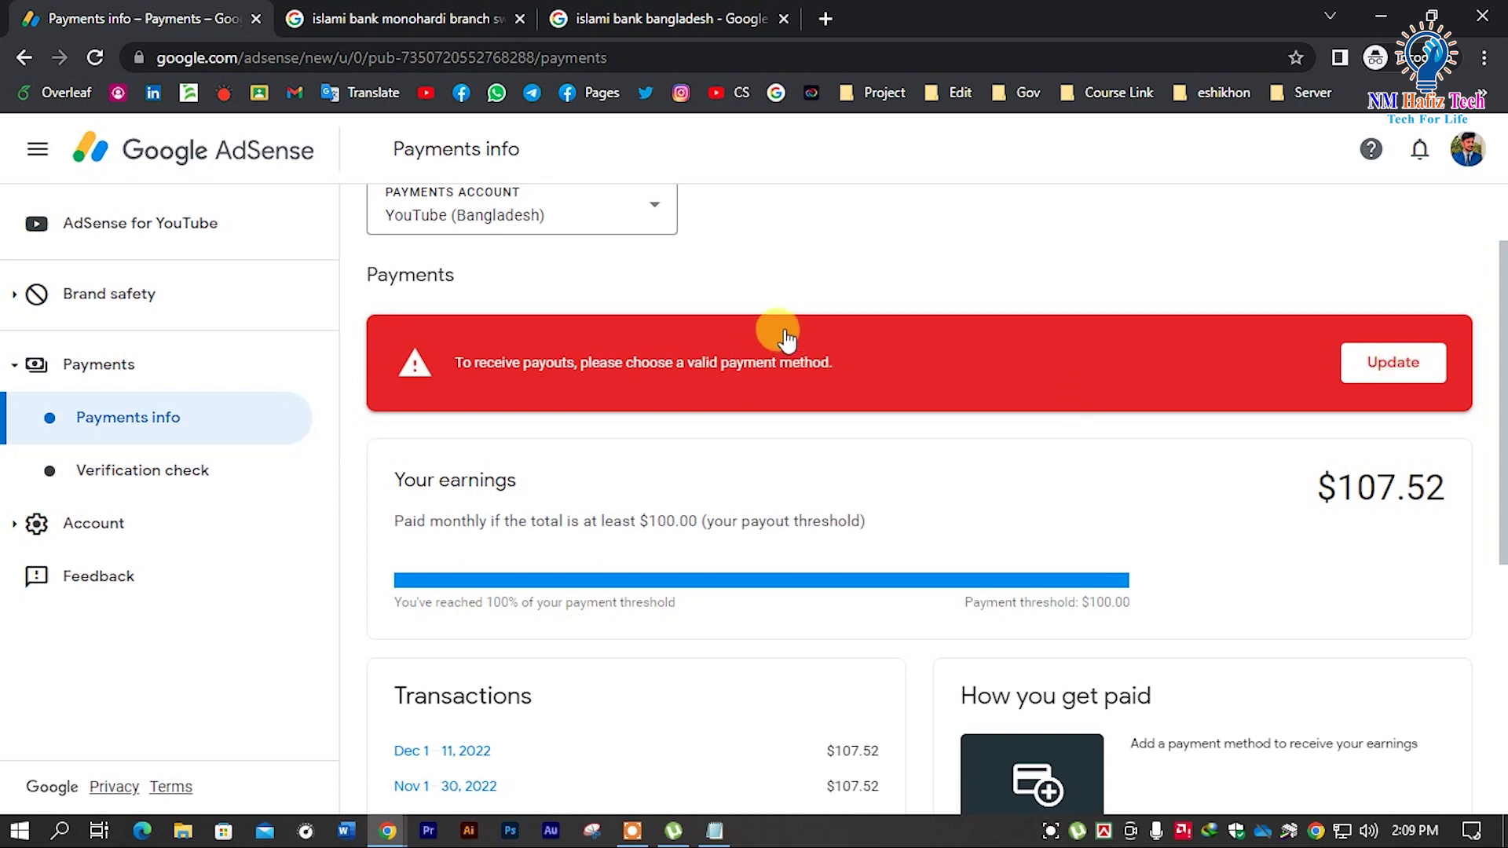
scroll(795, 397, up, 1)
scroll(534, 401, down, 1)
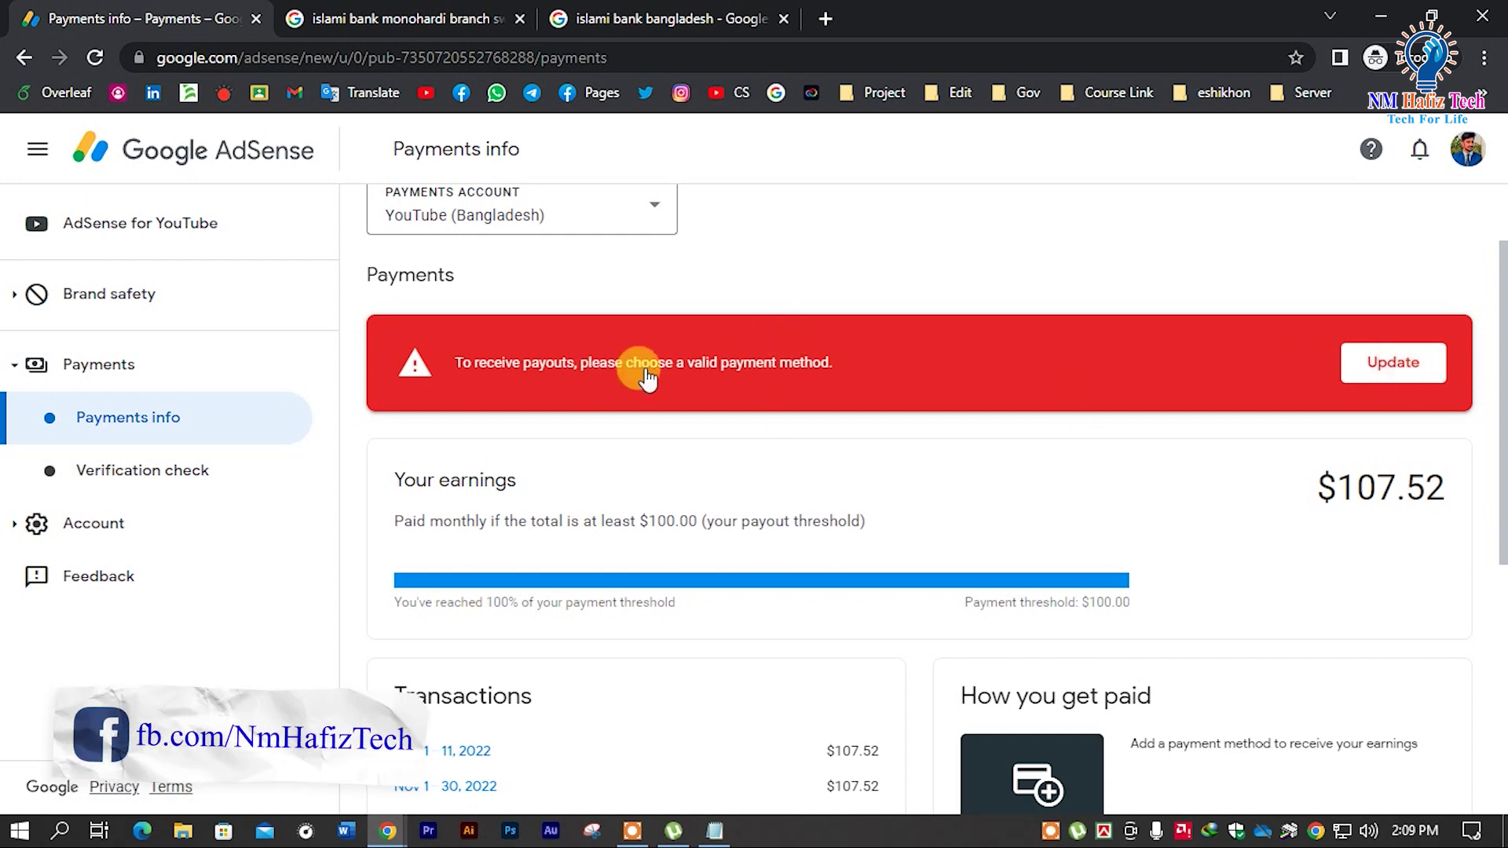
Start adding a payment method to the YouTube (Bangladesh) payments account and choose new wire transfer details.
scroll(767, 417, down, 2)
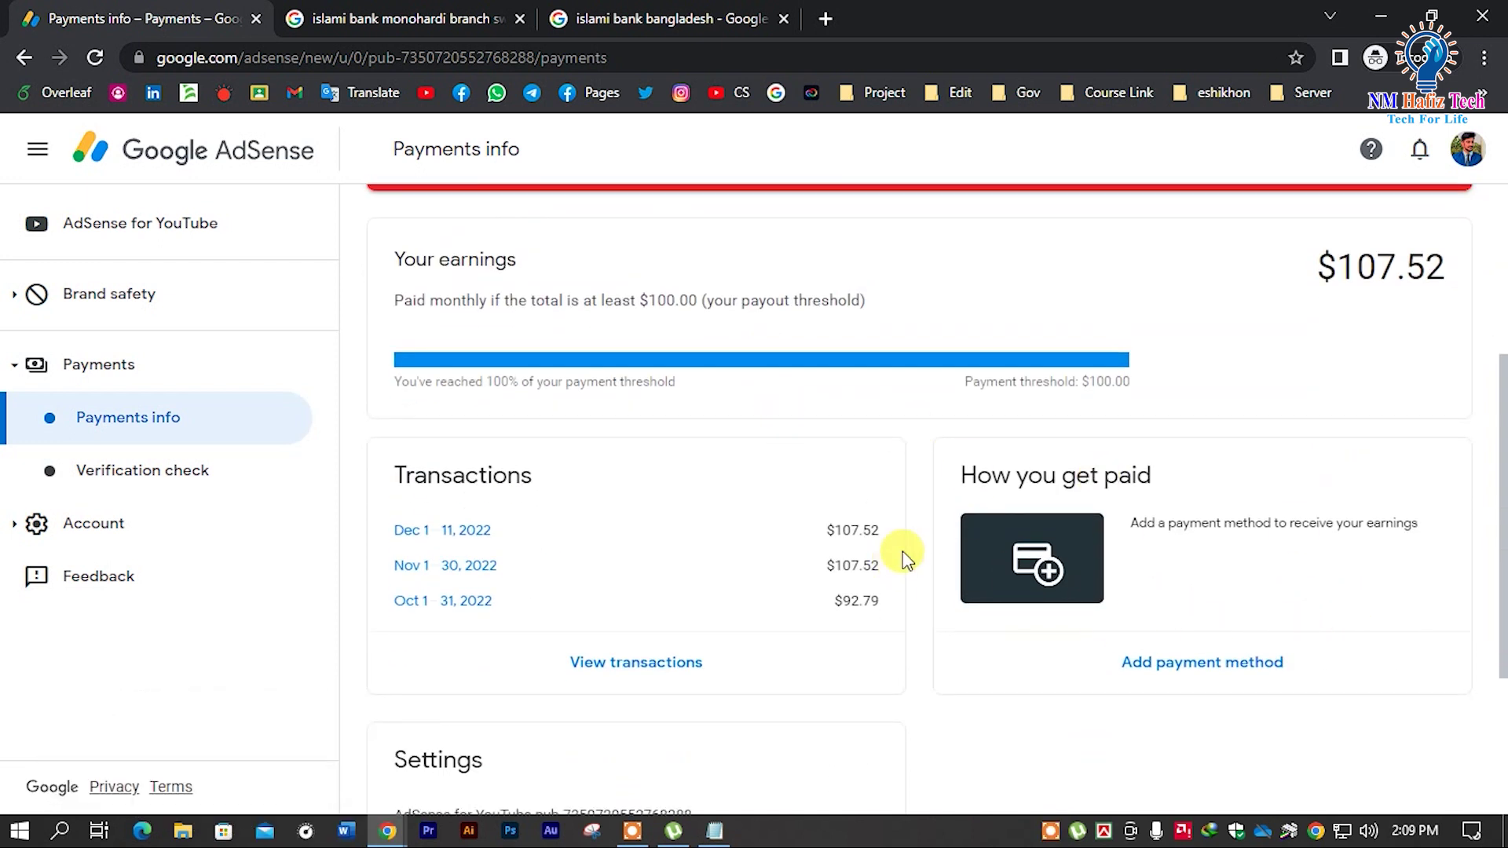
click(1169, 662)
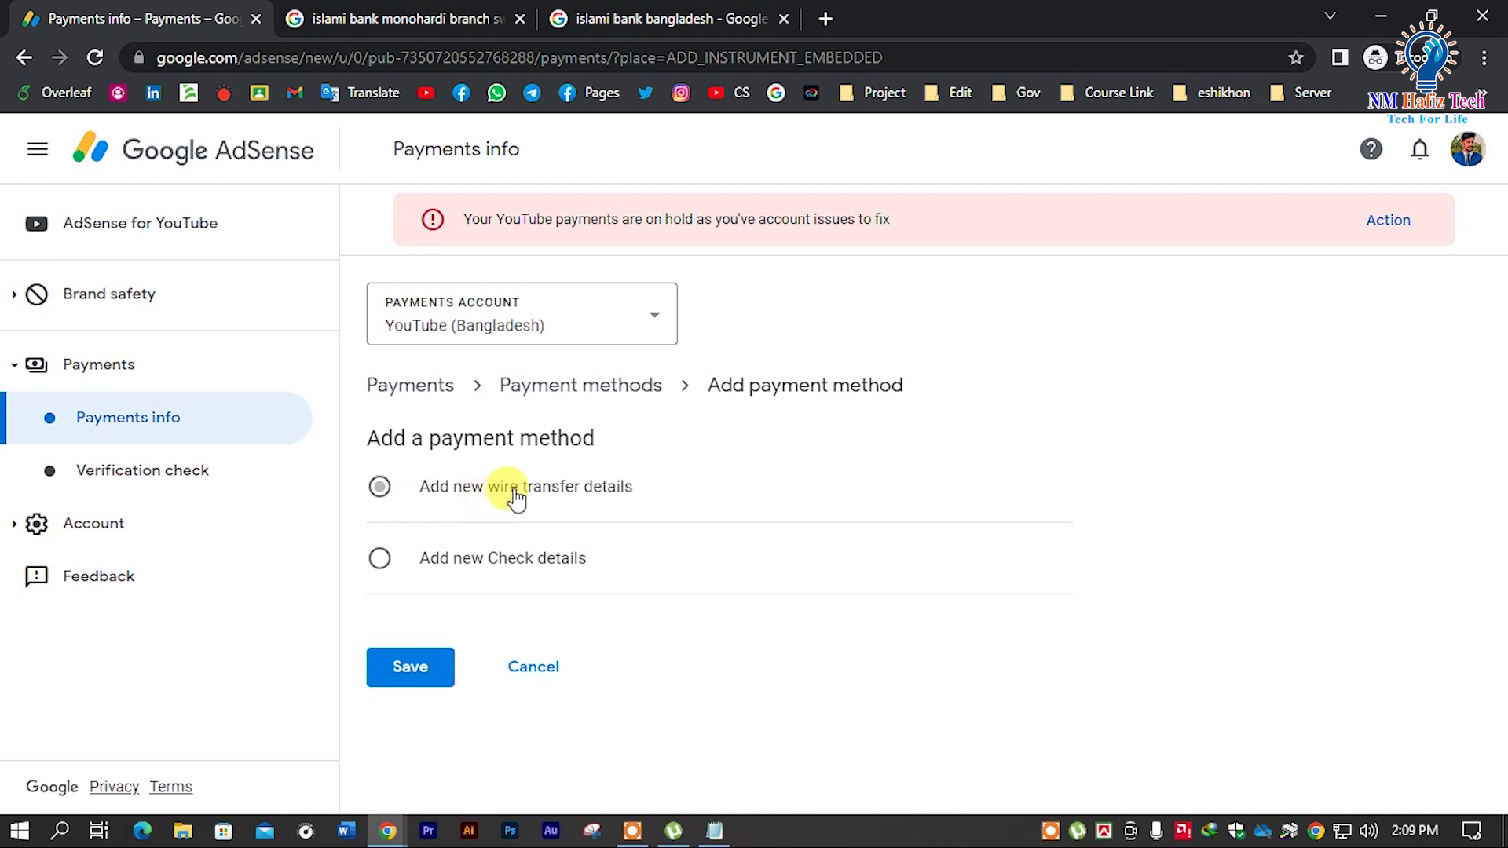
click(557, 497)
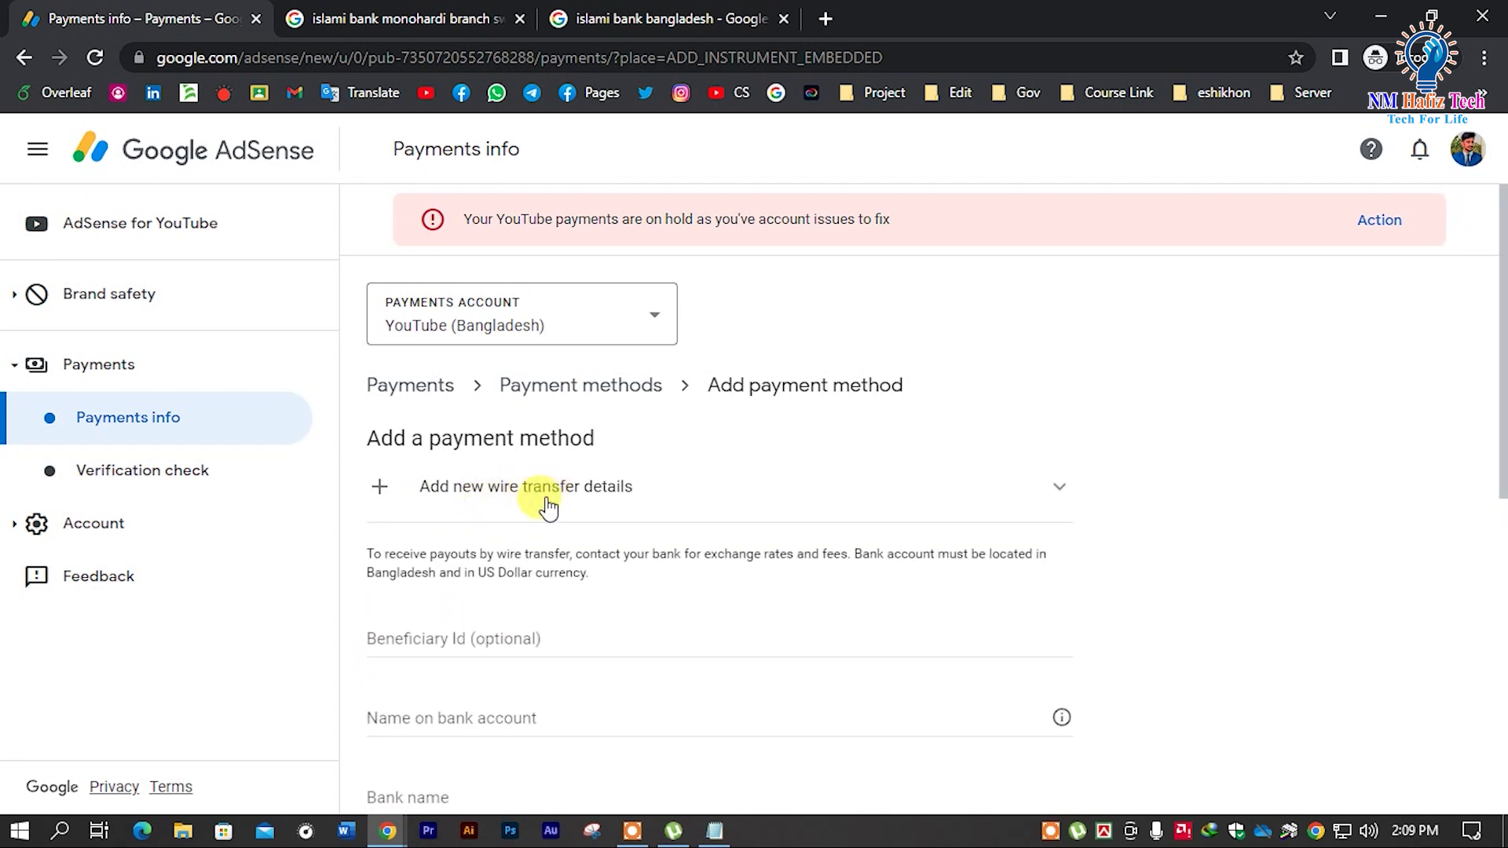
Look through the wire transfer form's bank detail fields, including the optional Beneficiary Id.
scroll(547, 506, down, 1)
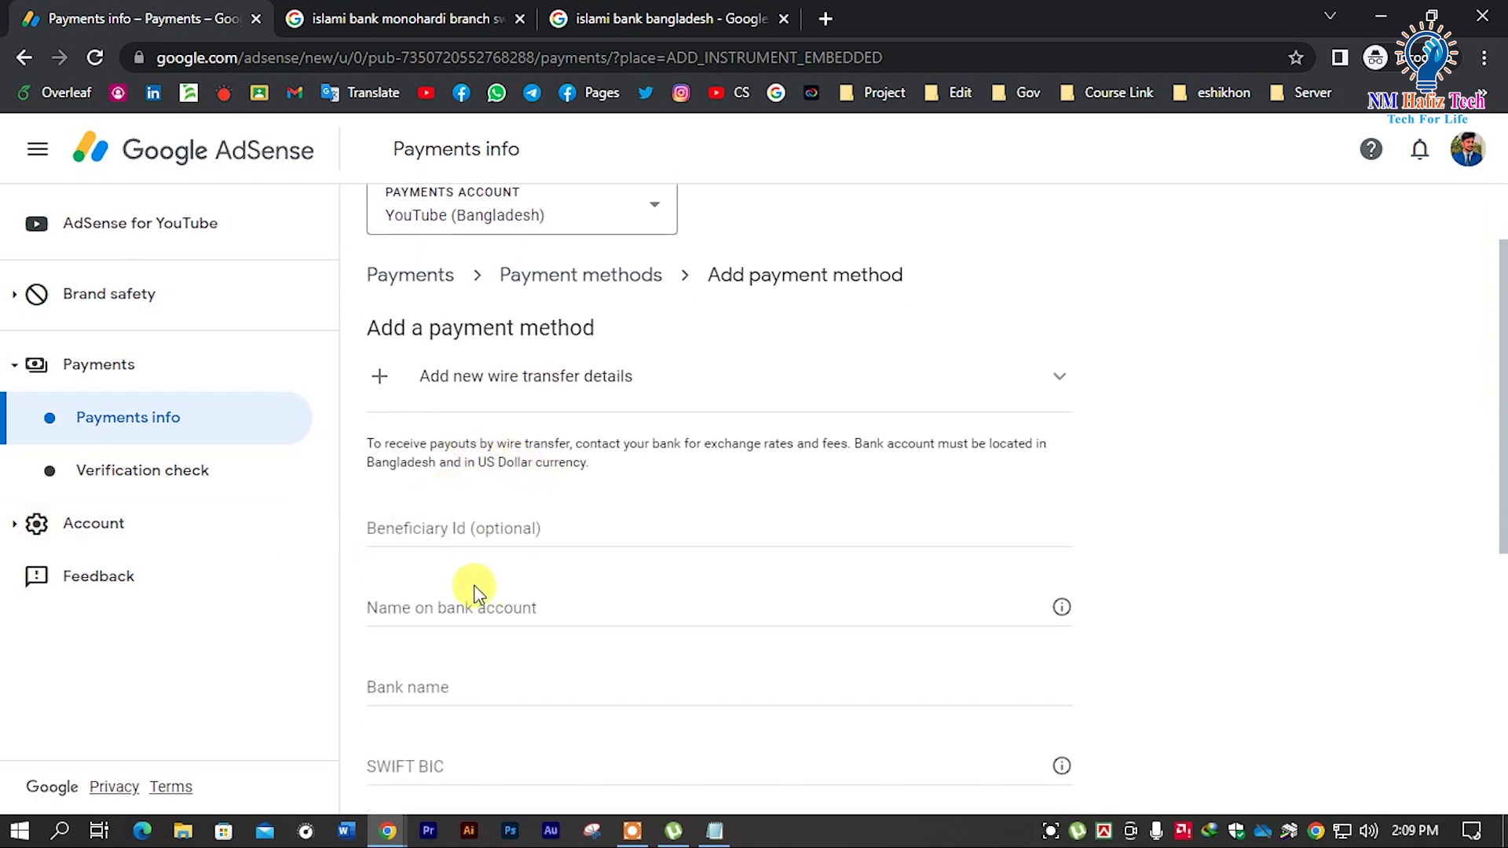
scroll(510, 581, down, 1)
scroll(597, 510, up, 1)
scroll(629, 511, down, 2)
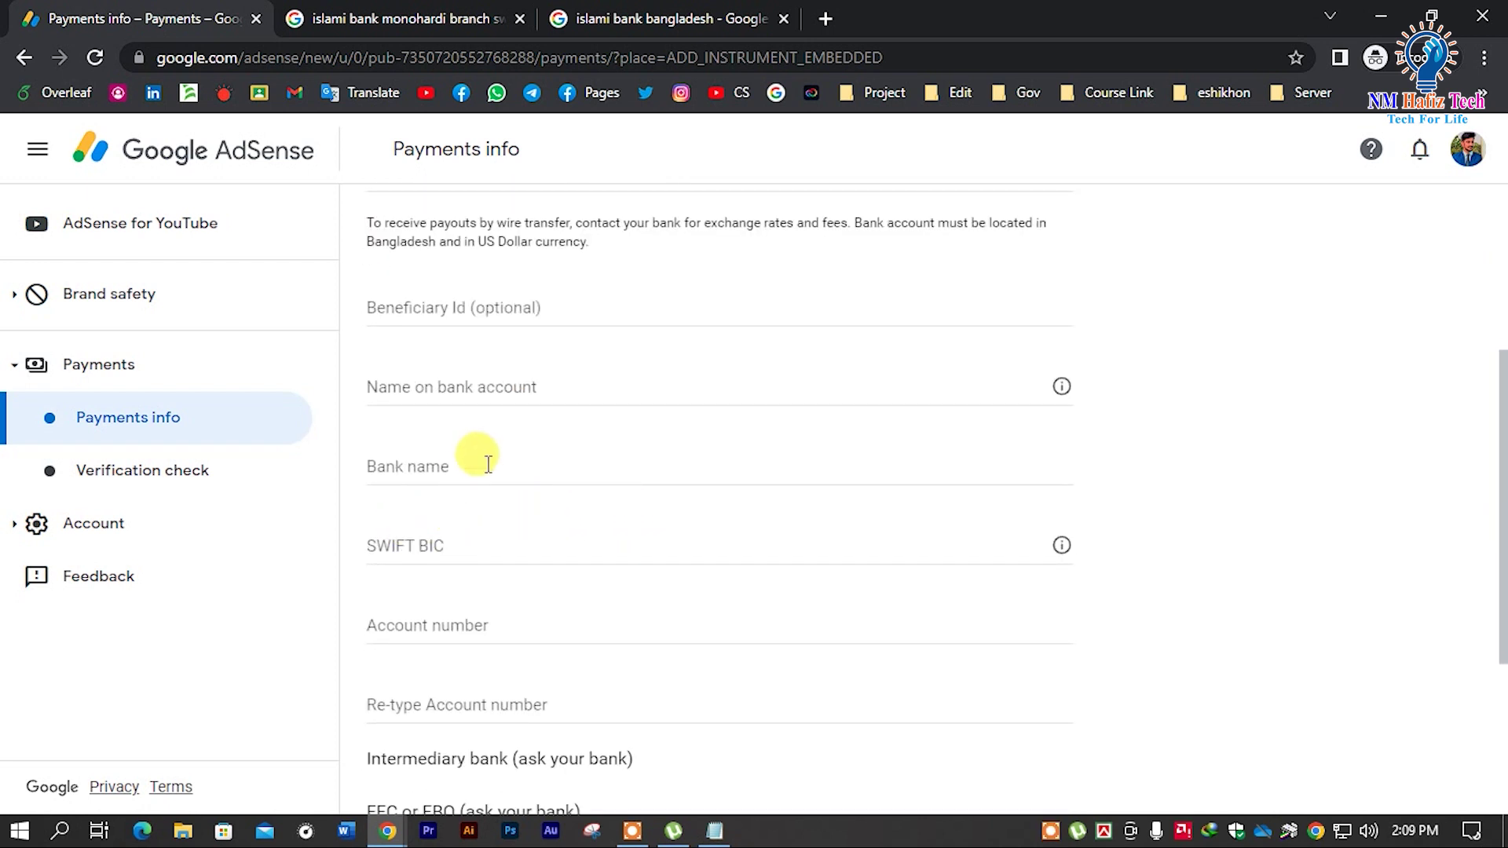
click(433, 310)
drag(454, 285, 511, 294)
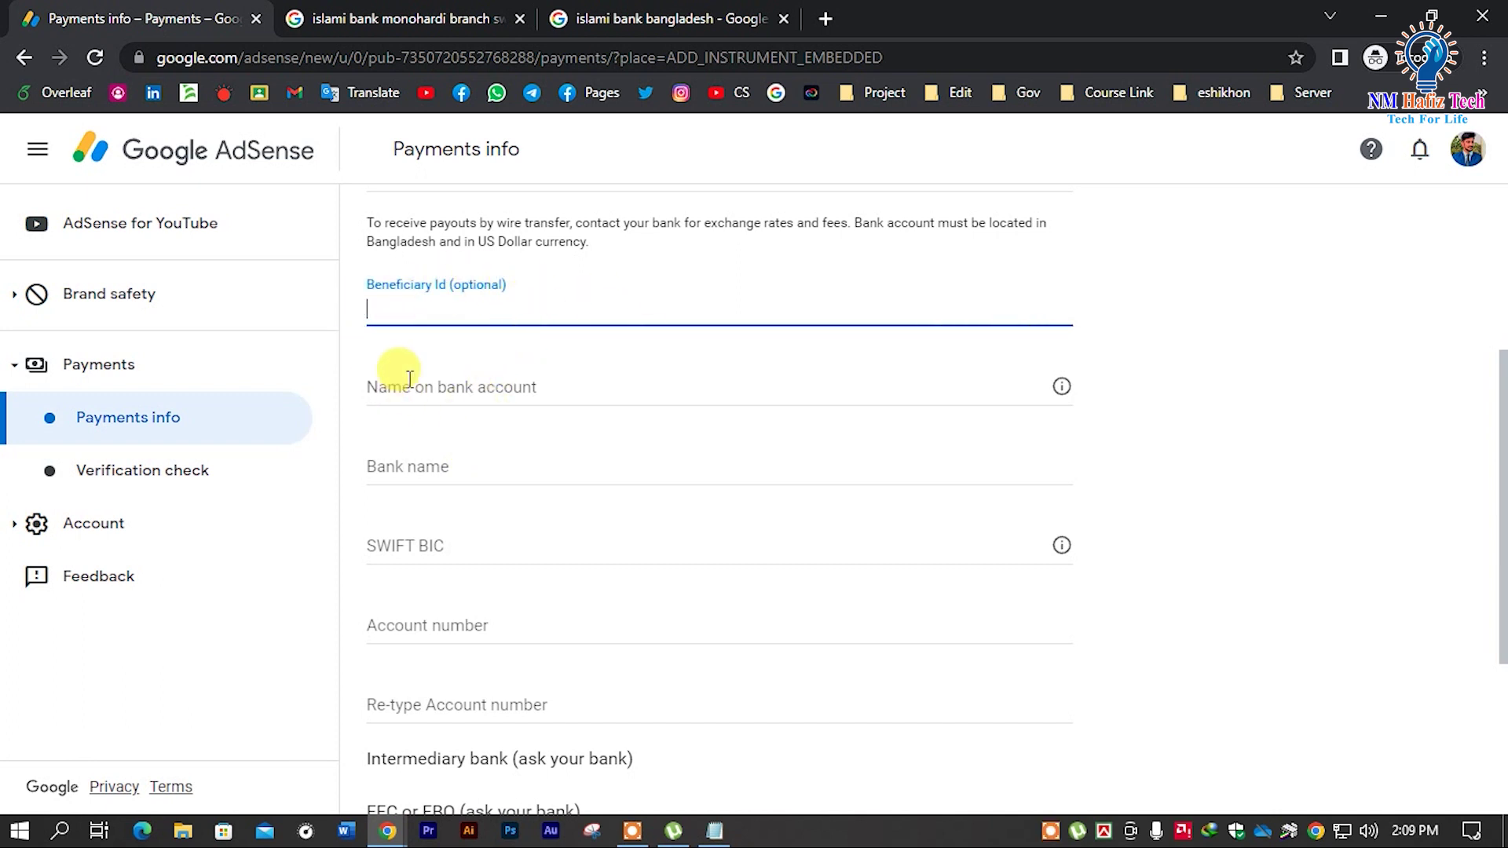
Copy the account holder's name from the Notepad bank details and paste it into the form as the name on the bank account.
click(483, 387)
click(714, 831)
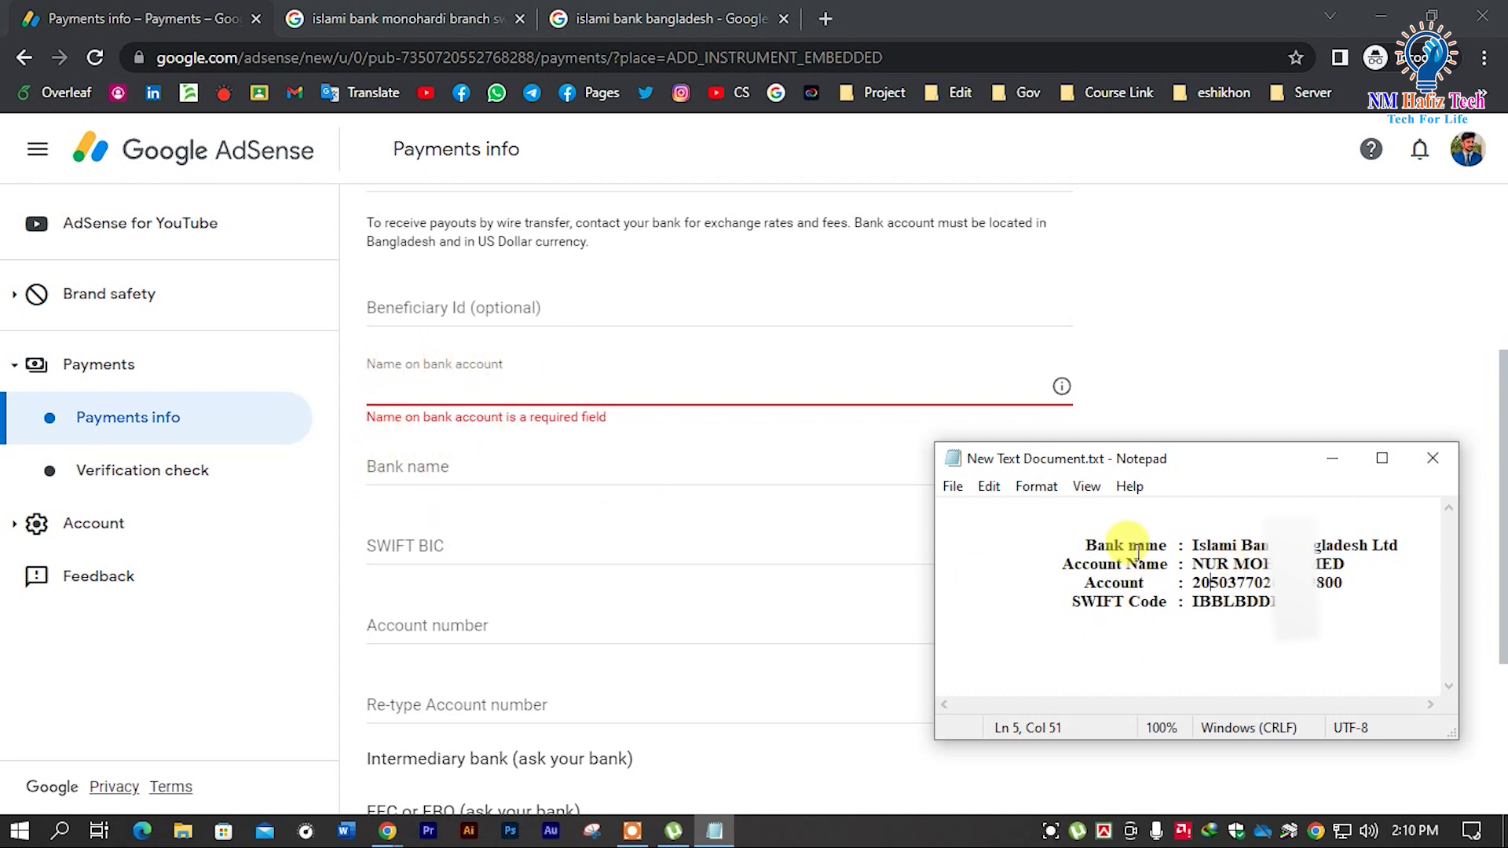
drag(1194, 565, 1327, 559)
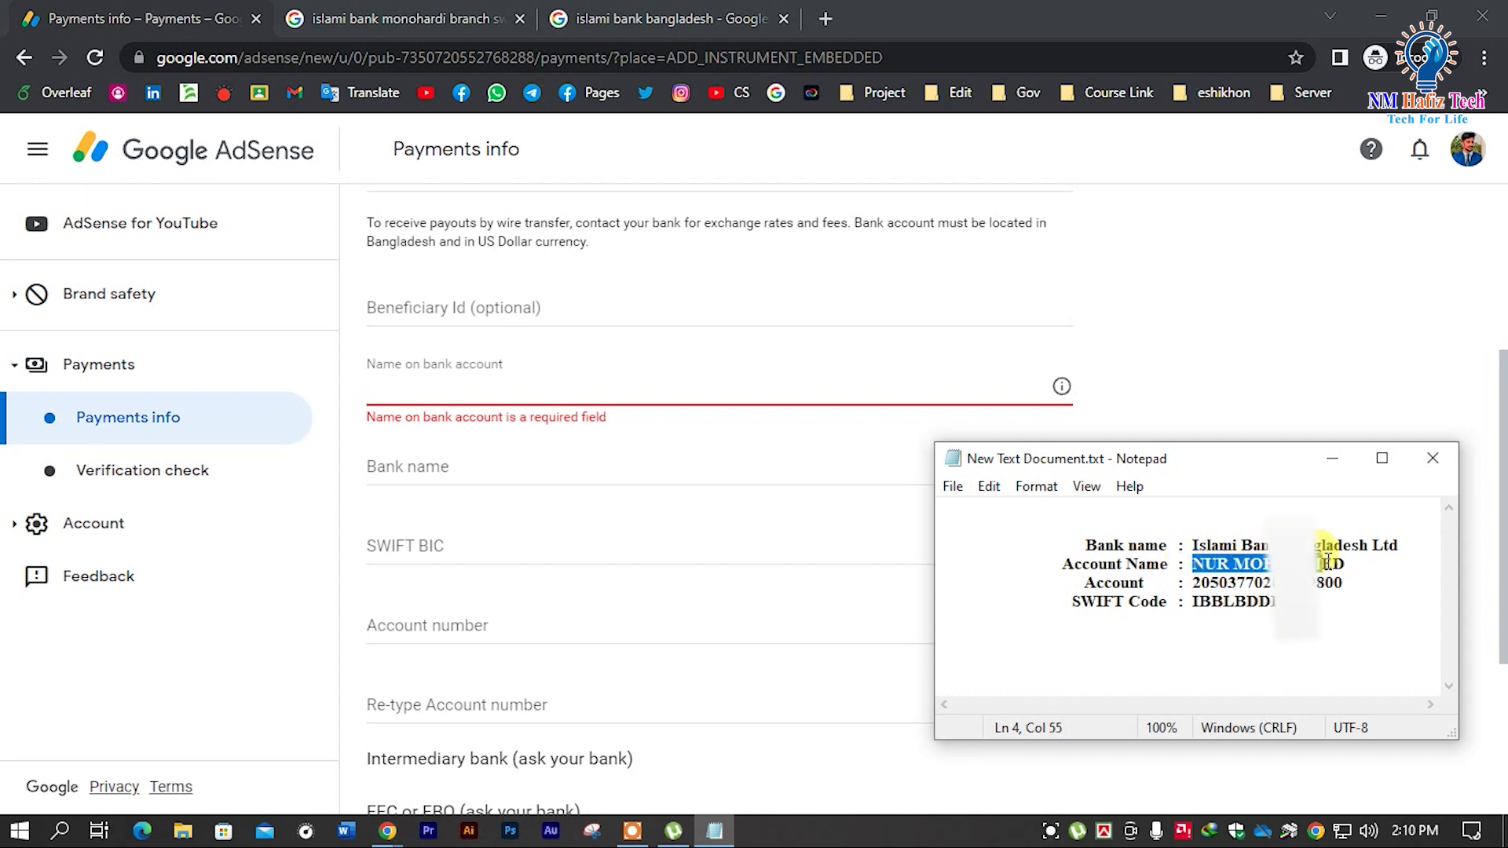
right_click(1328, 560)
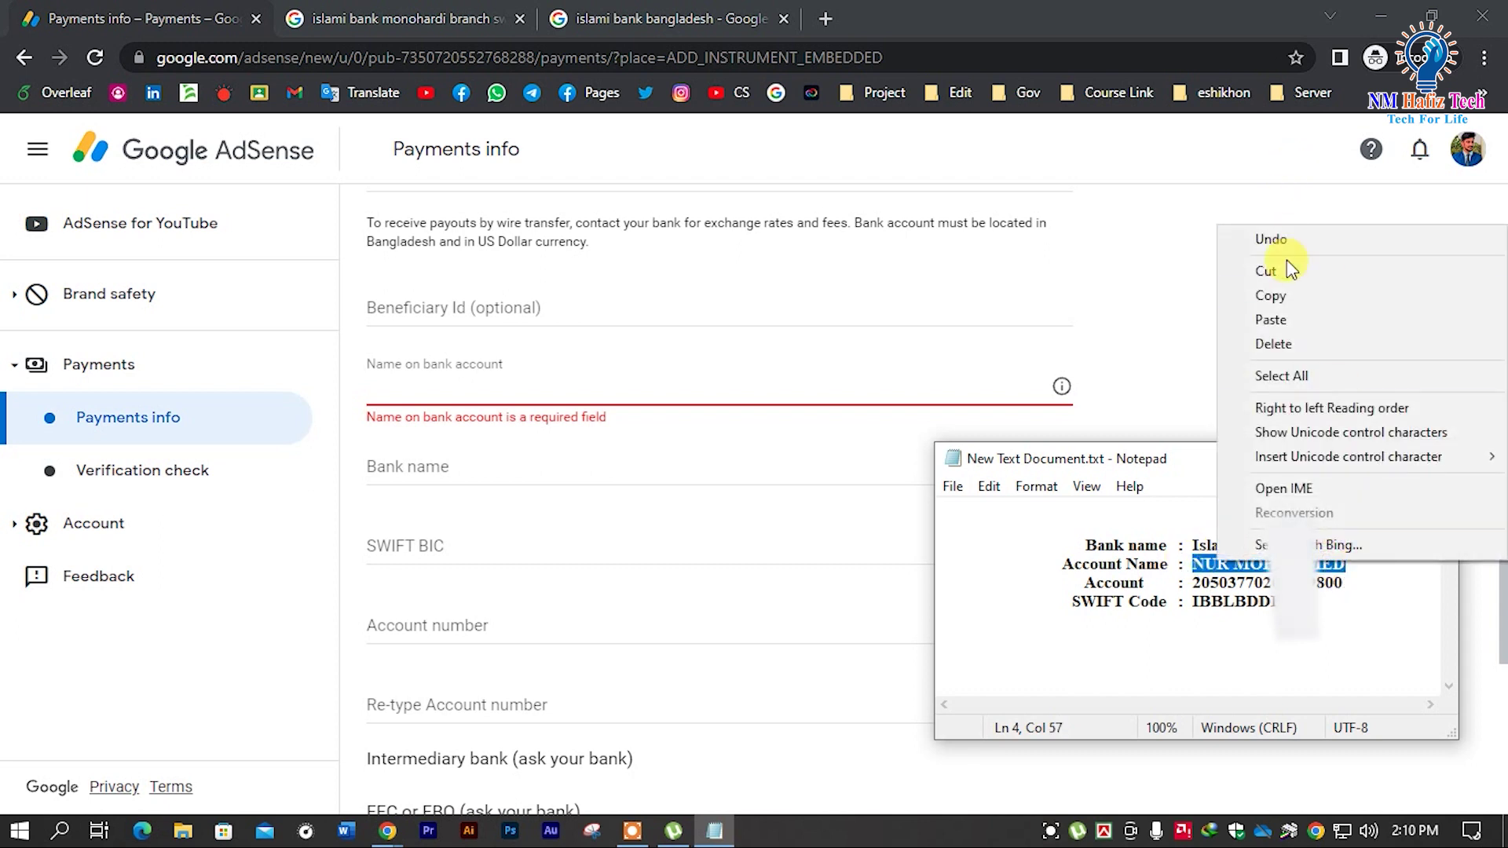
click(1288, 299)
click(436, 384)
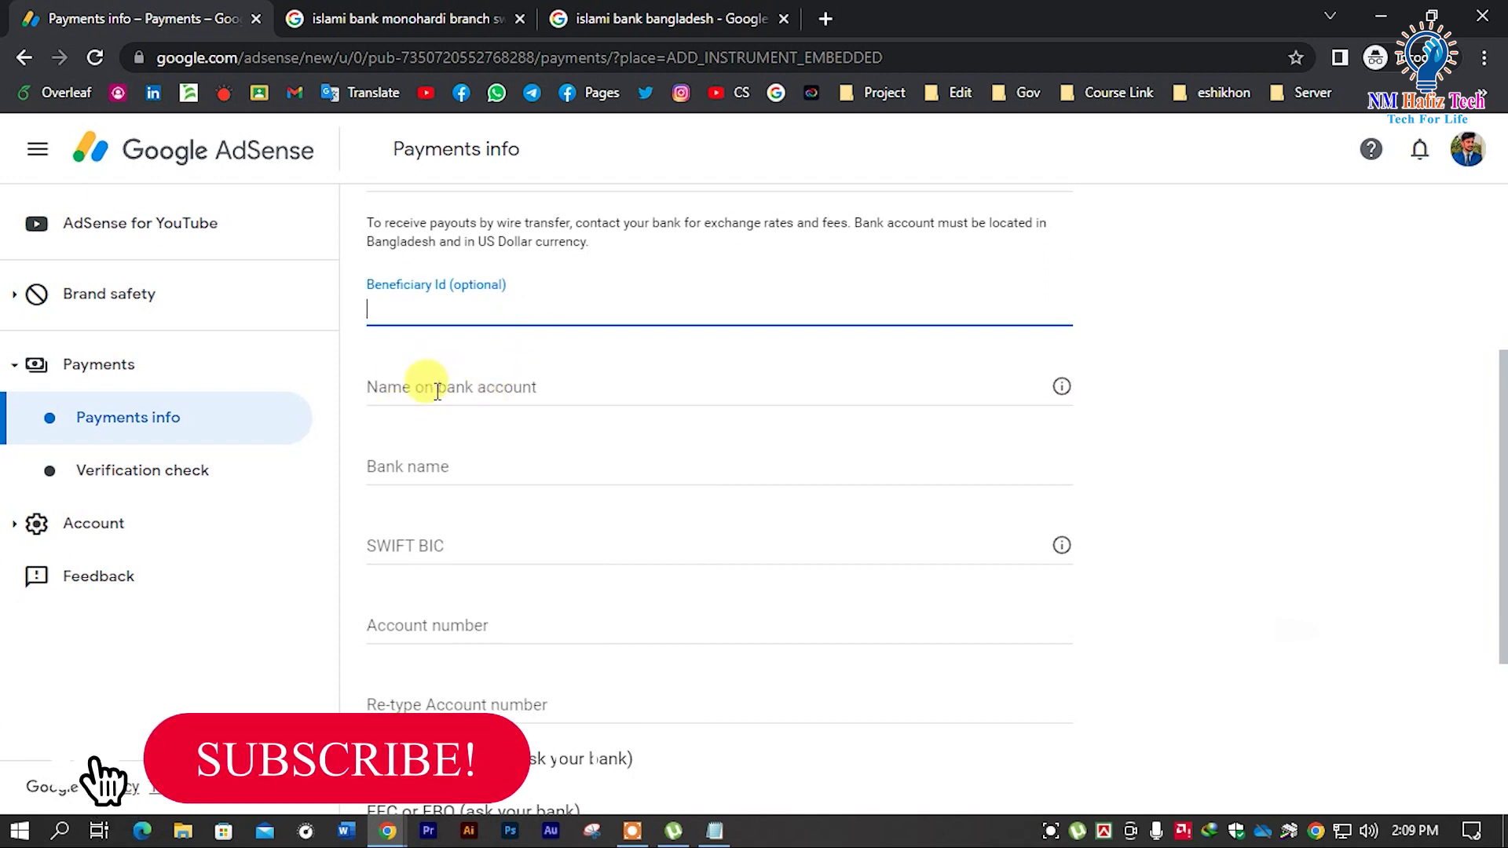
click(481, 385)
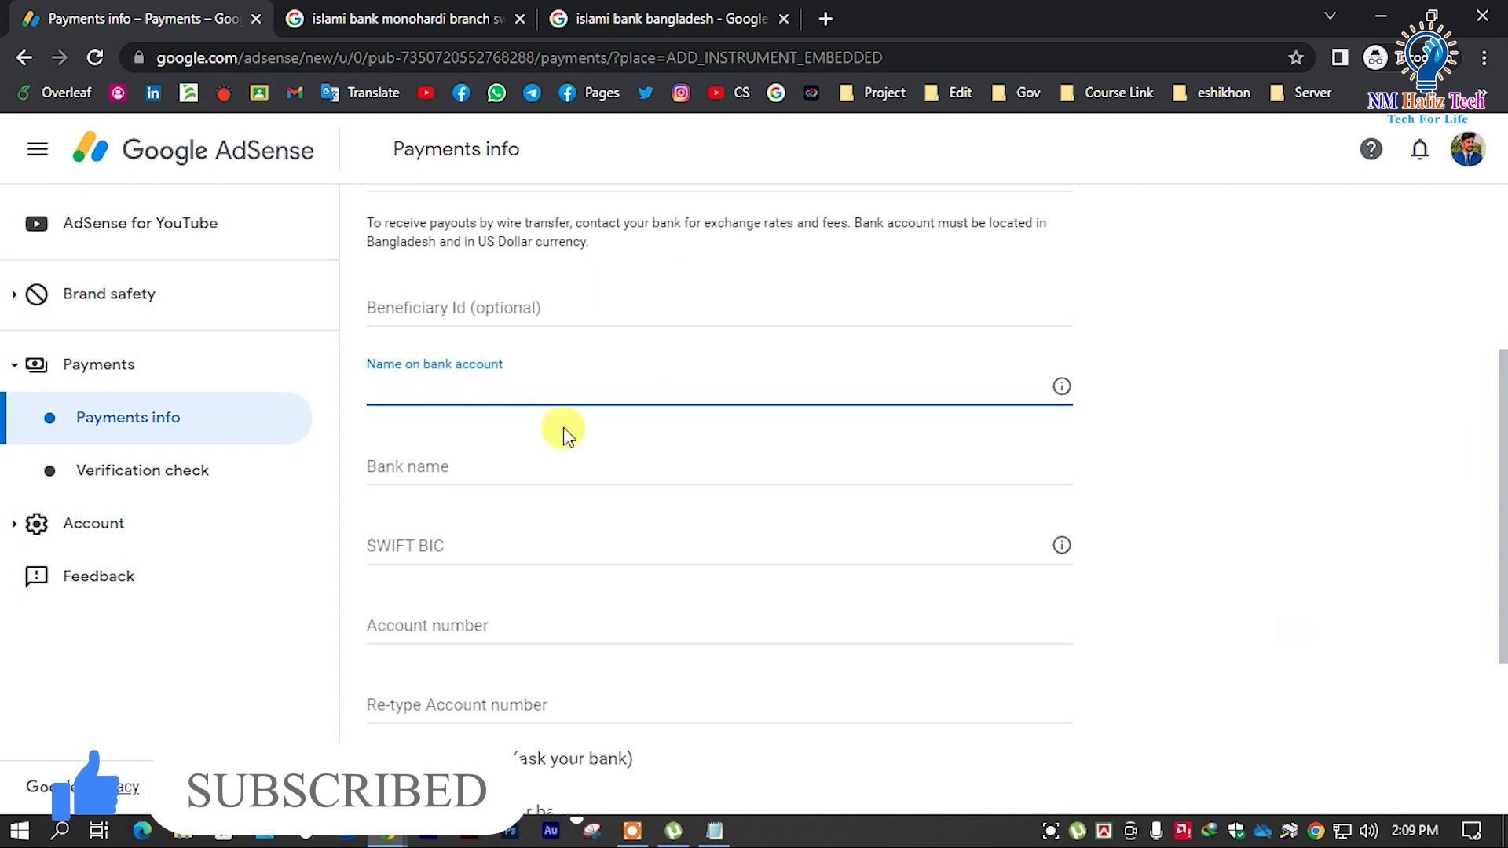
click(715, 830)
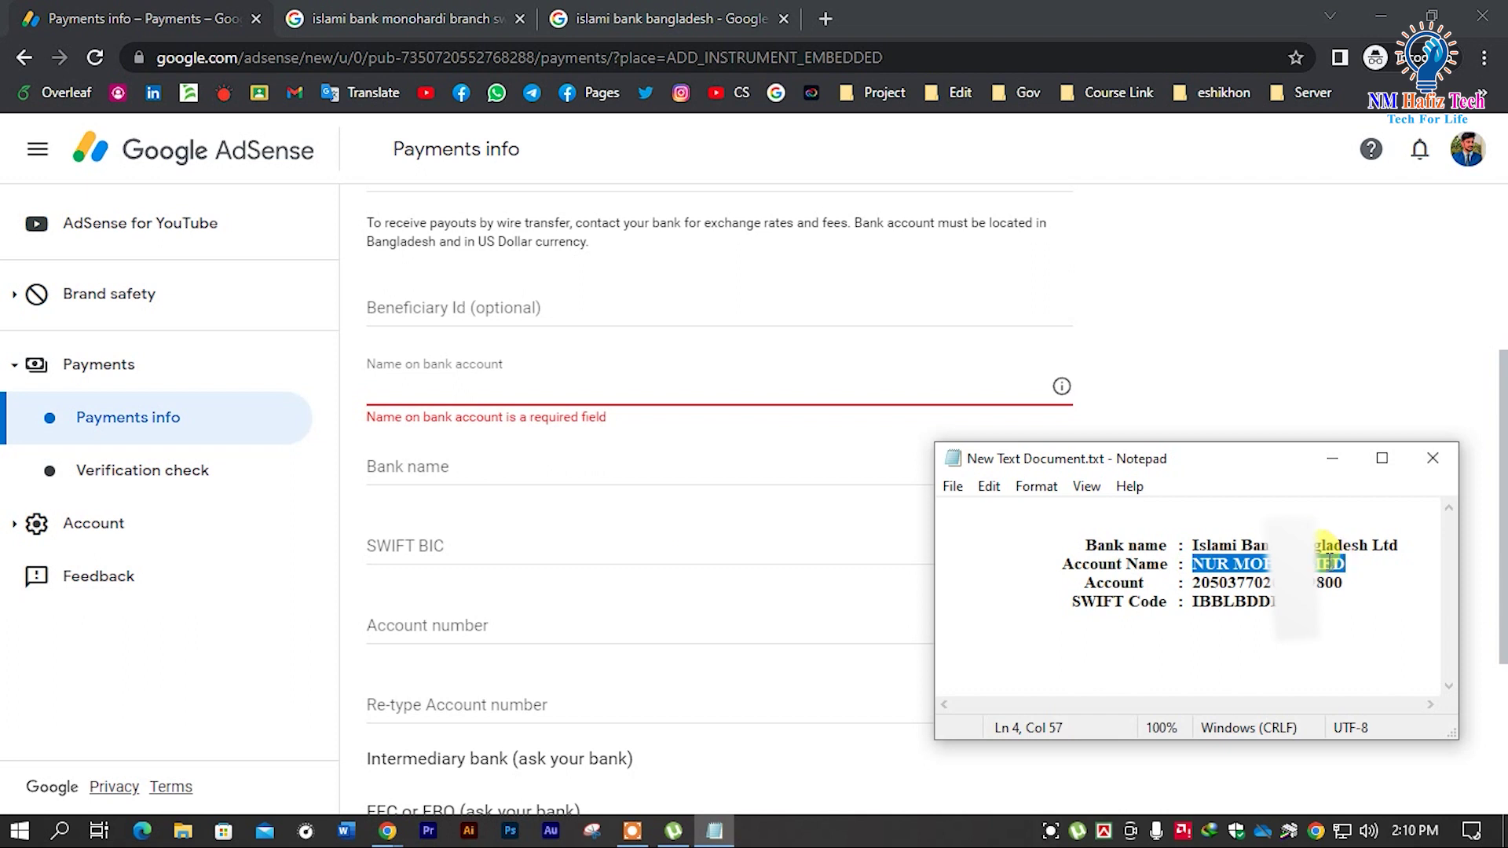
right_click(1328, 563)
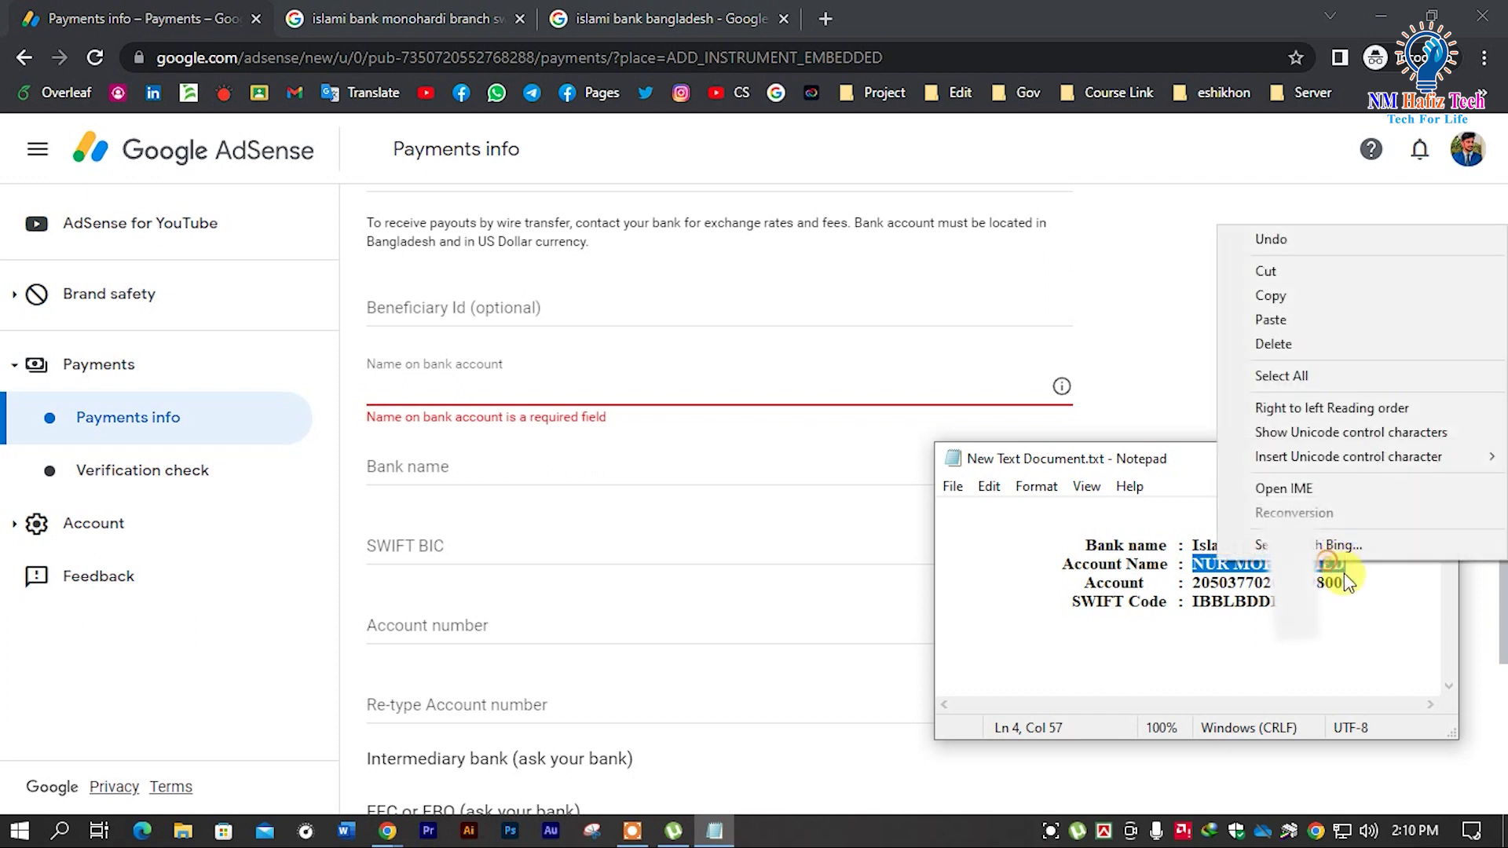
click(1288, 299)
click(437, 383)
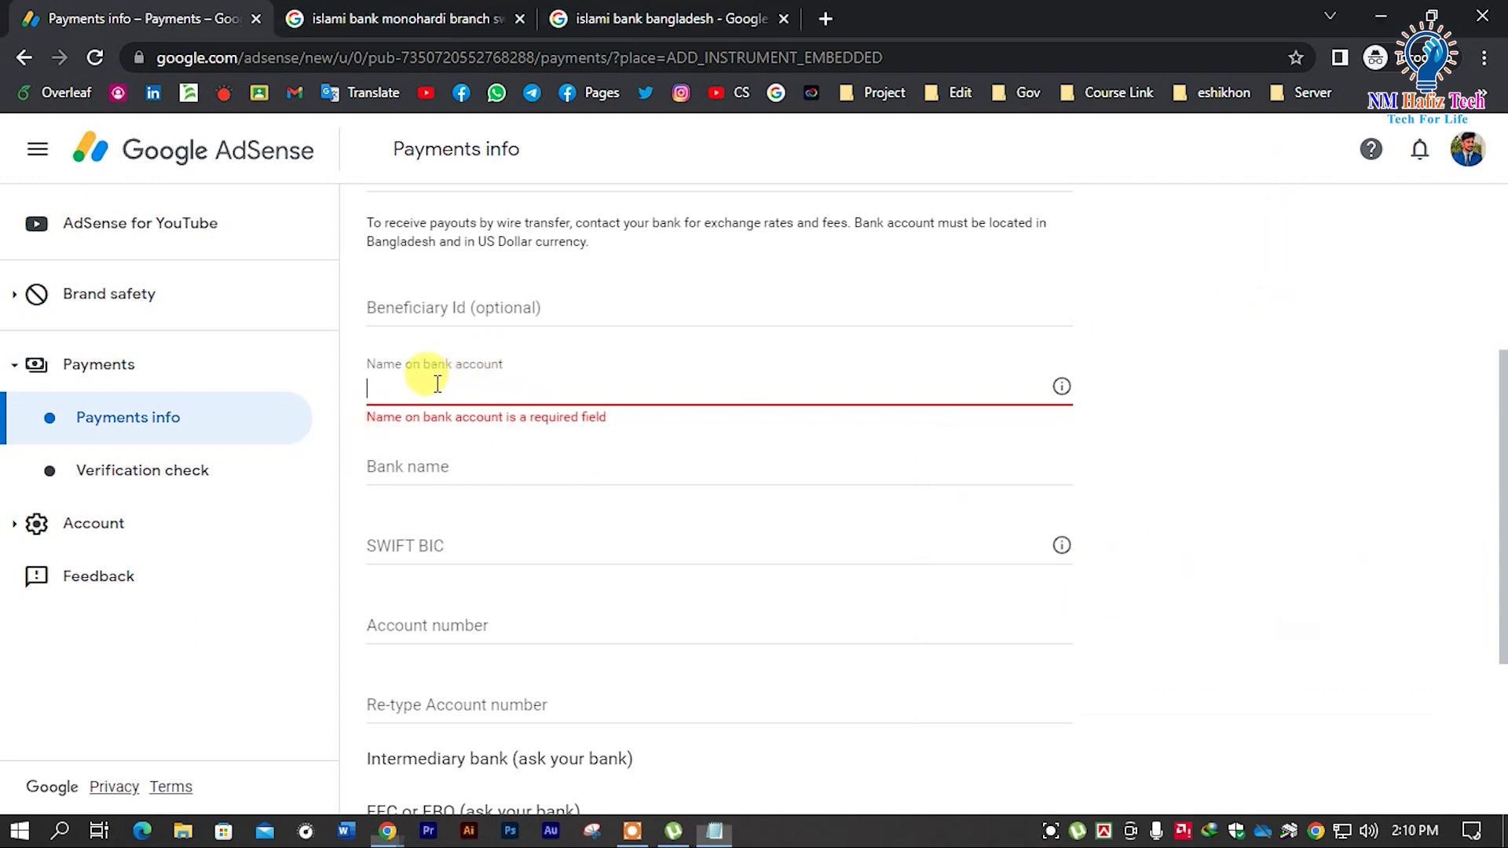
right_click(438, 384)
click(515, 565)
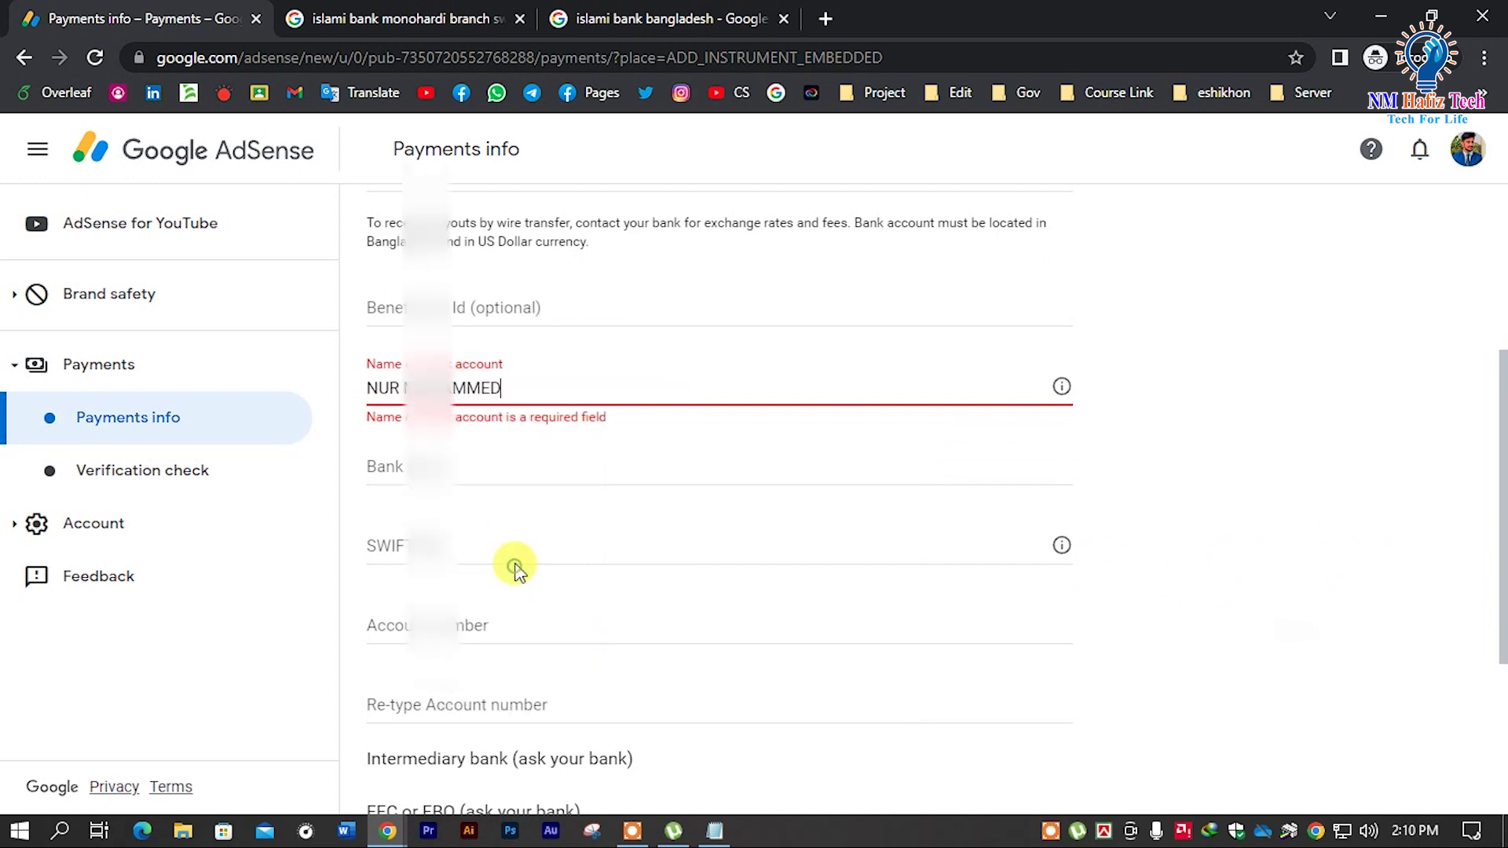
Copy "Islami Bank Bangladesh Ltd" from the open Google search results for the bank and paste it as the Bank name in the wire transfer form.
click(715, 834)
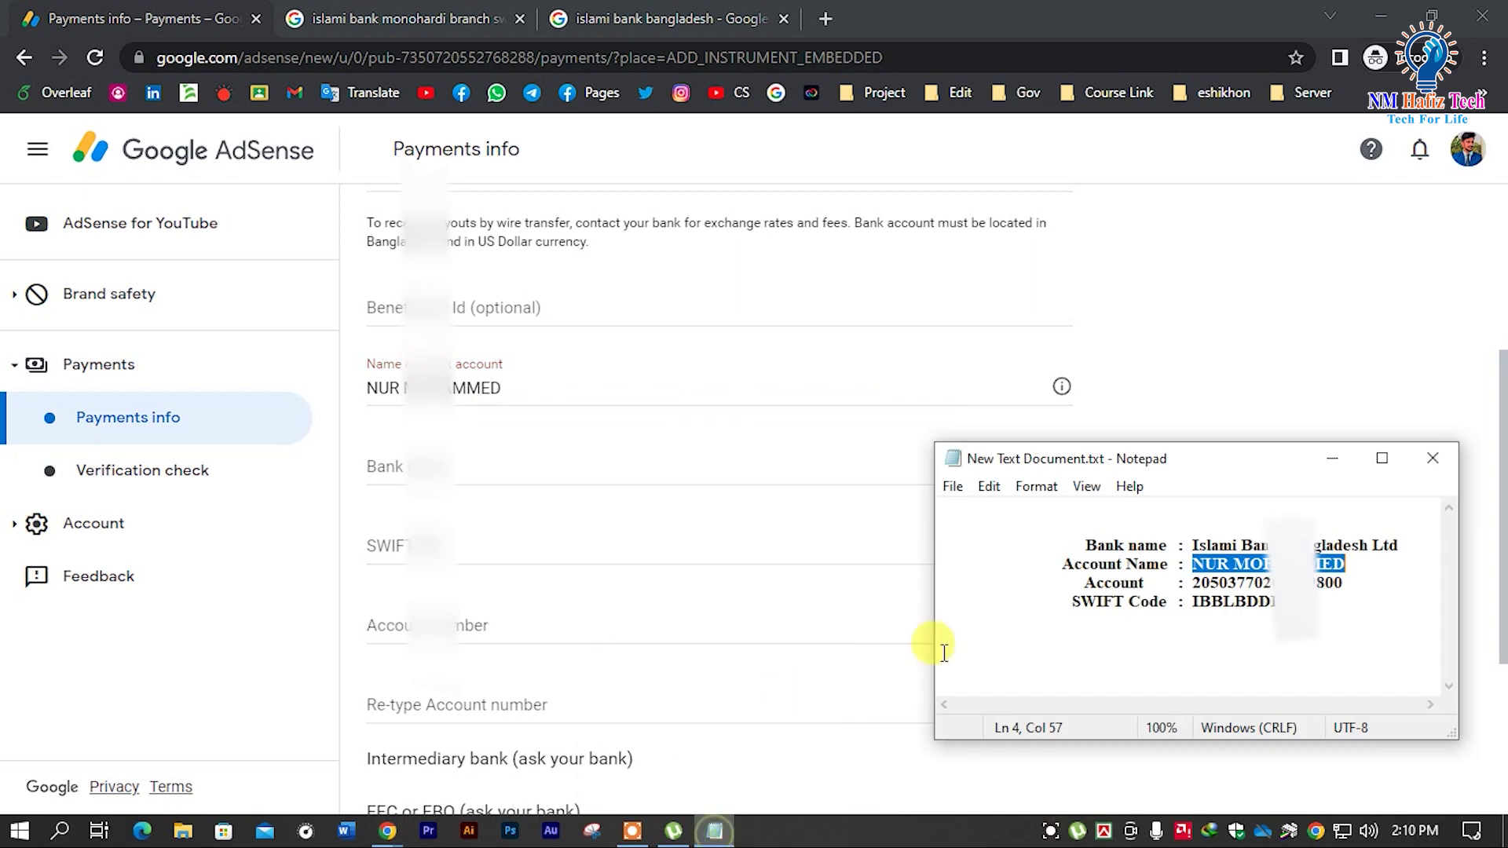
click(385, 476)
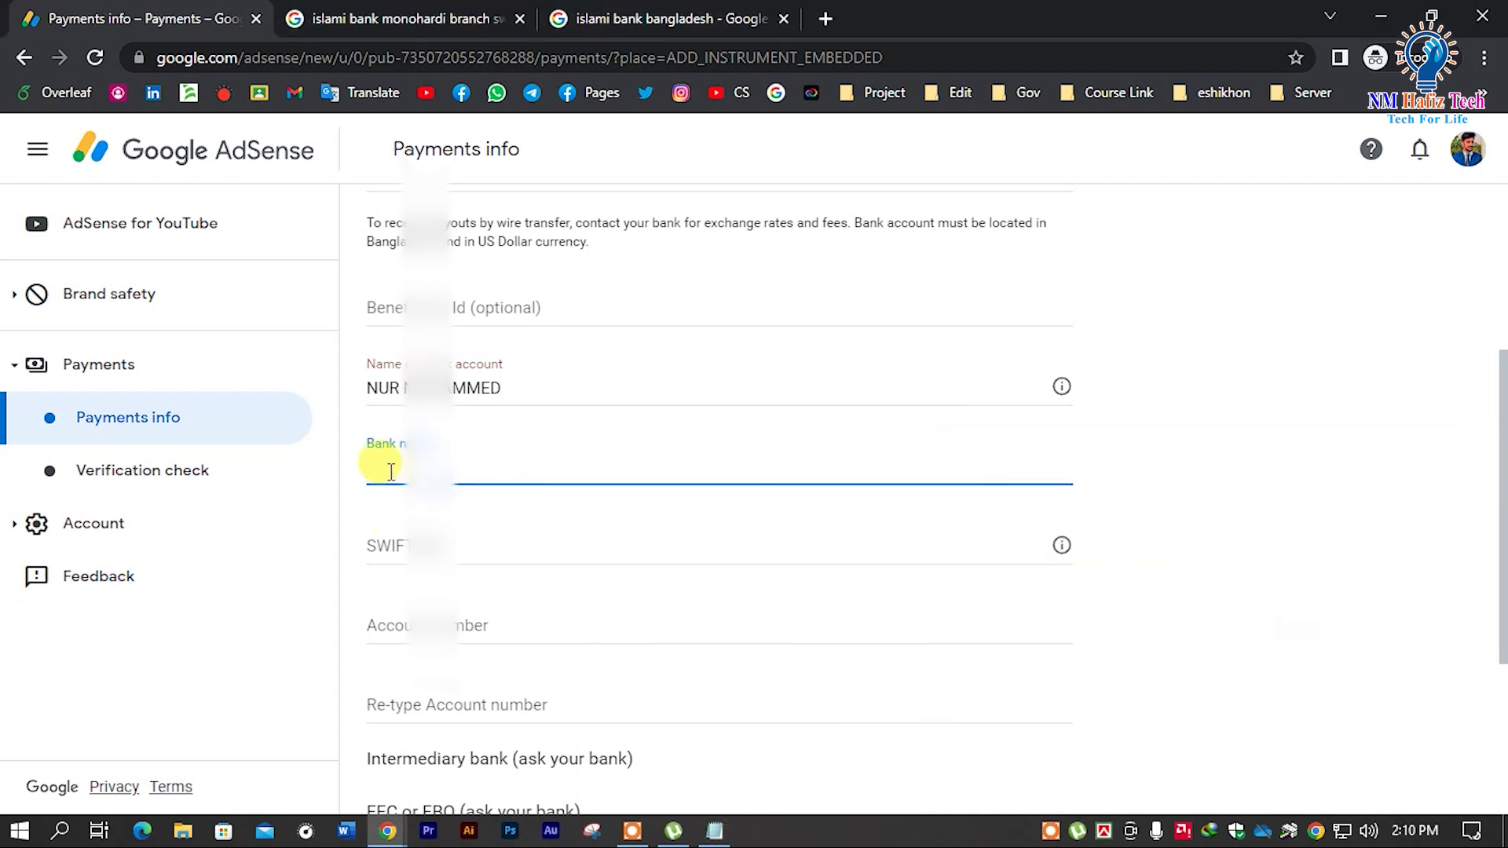
click(715, 832)
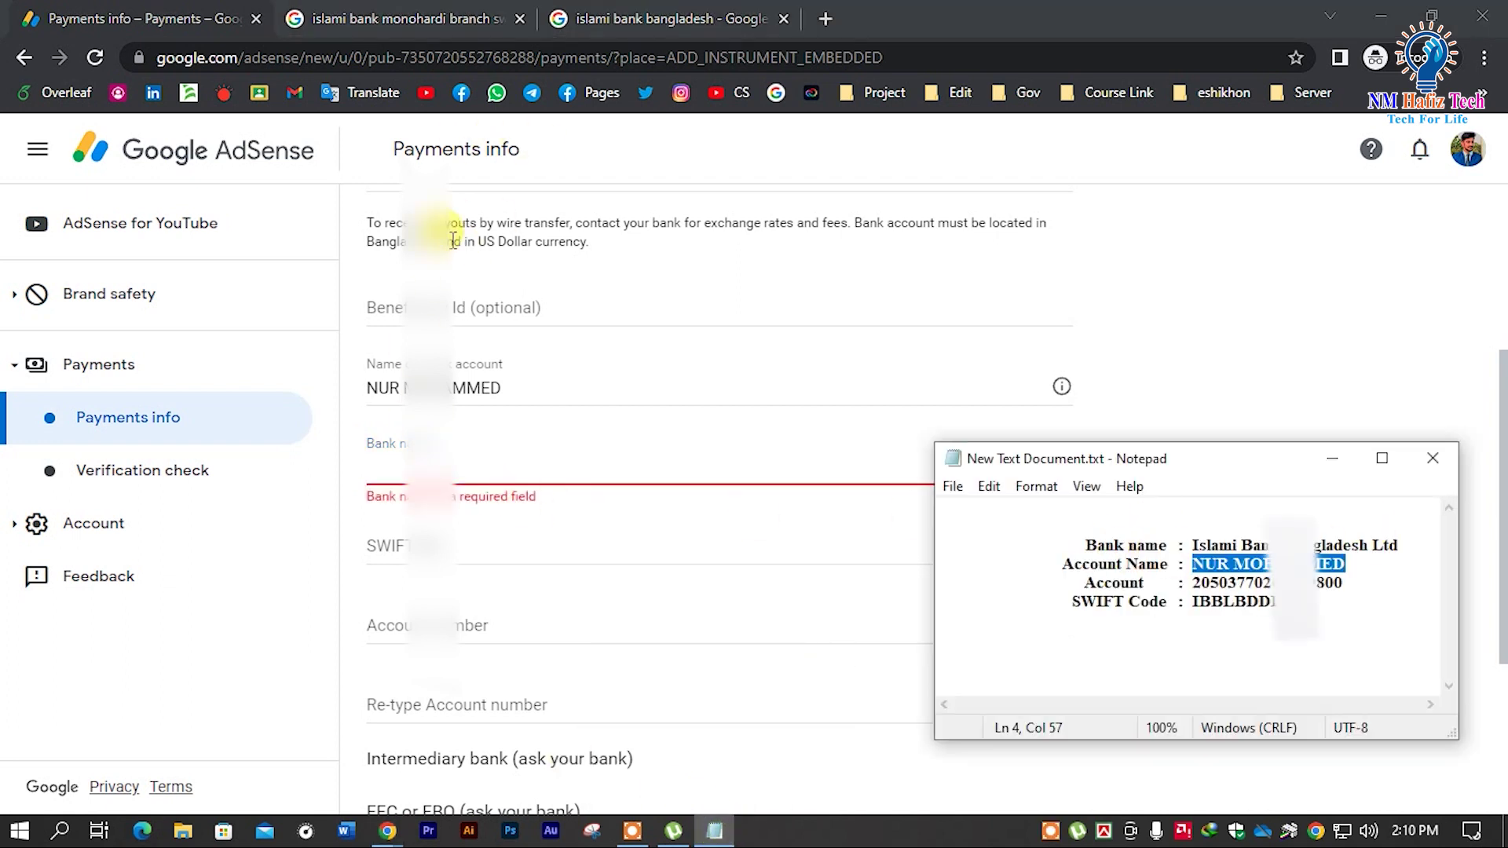
click(682, 11)
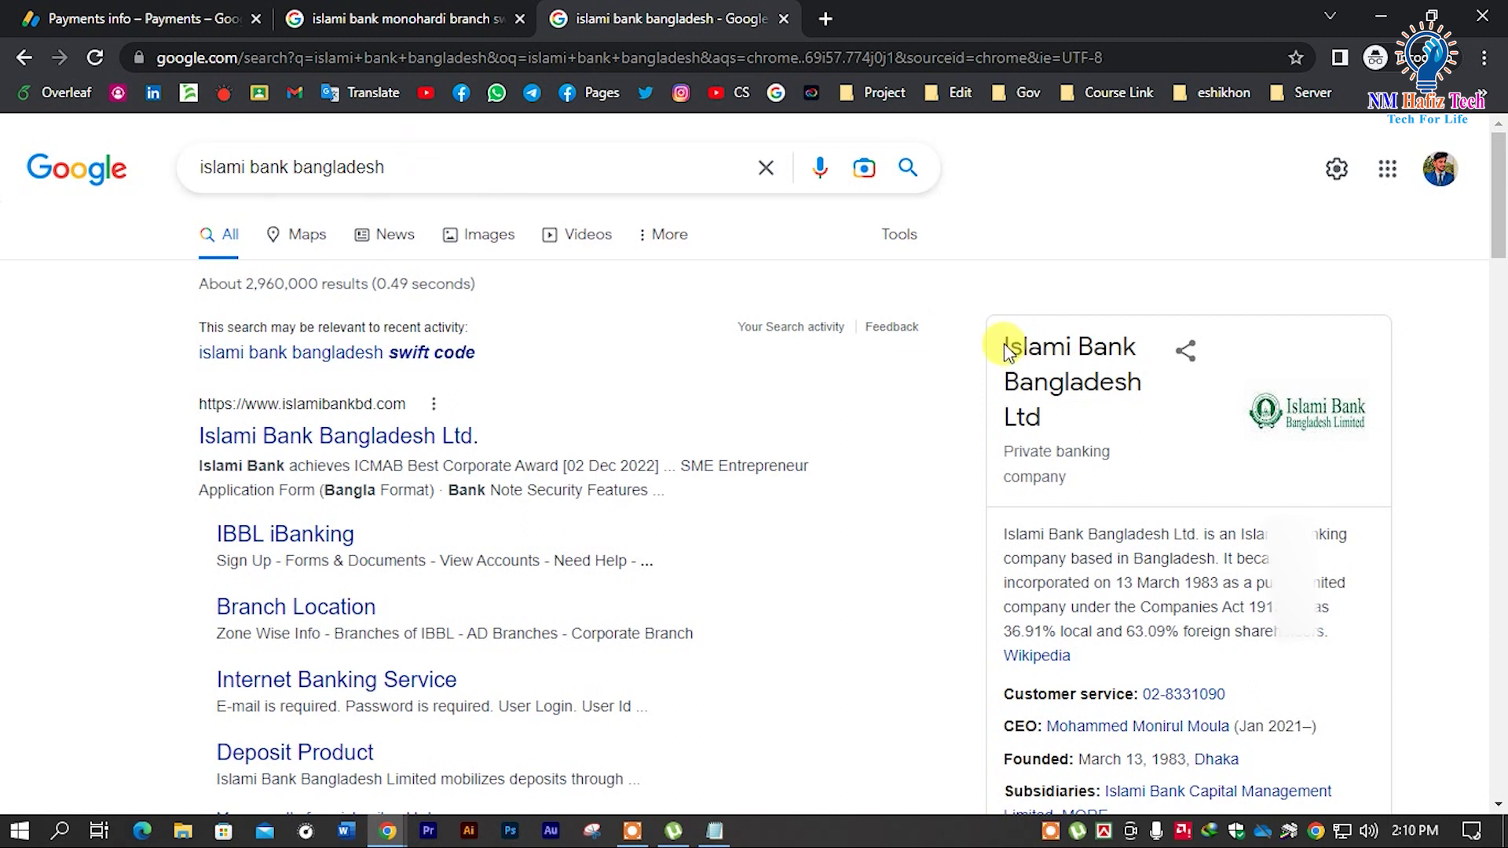
mouse_move(1008, 351)
mouse_down()
mouse_move(1100, 370)
mouse_move(1056, 408)
mouse_move(1029, 352)
mouse_up()
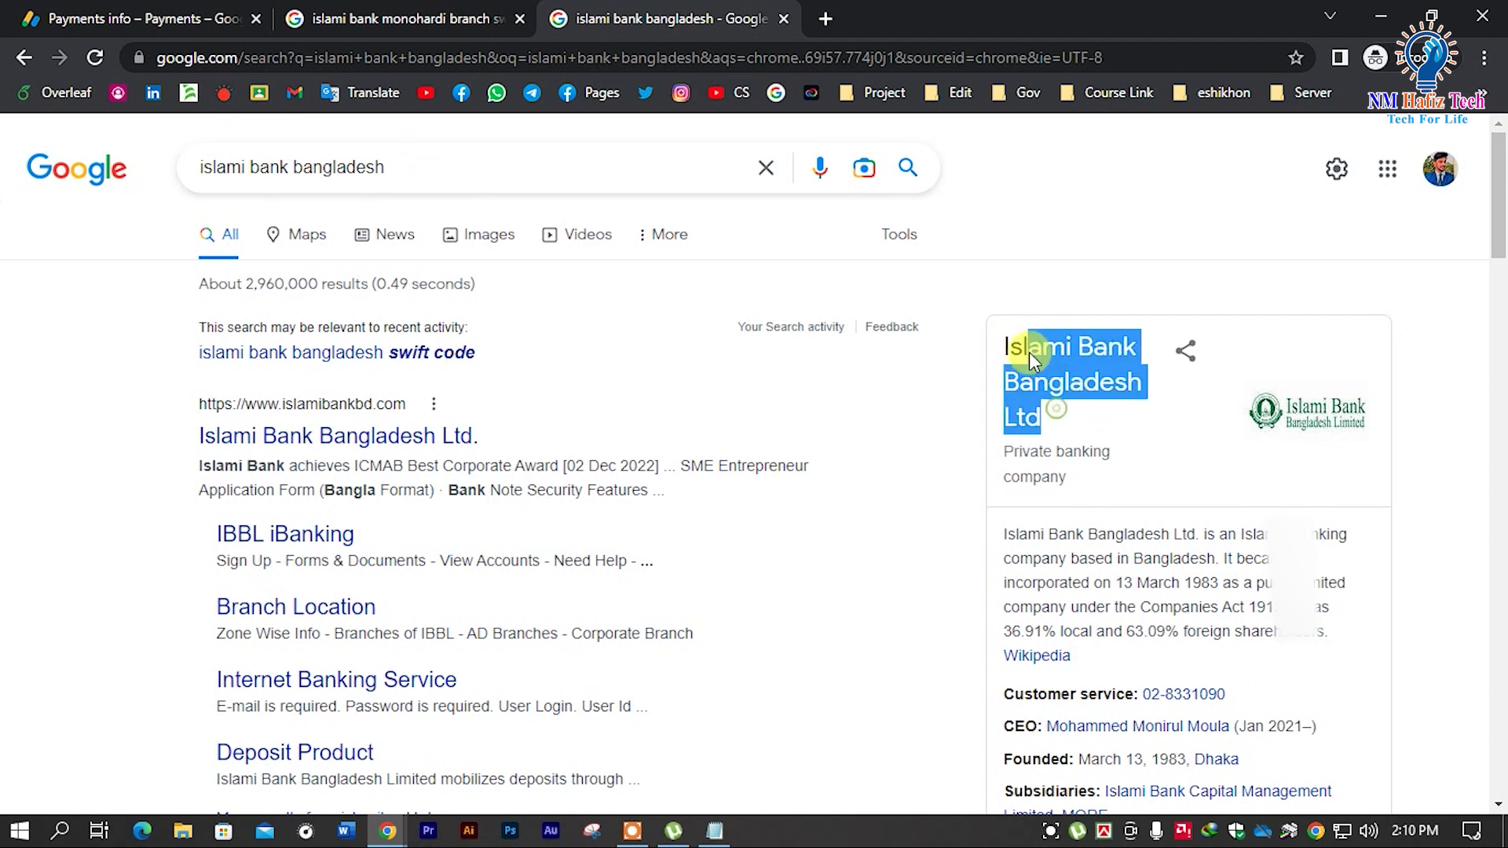
click(1103, 375)
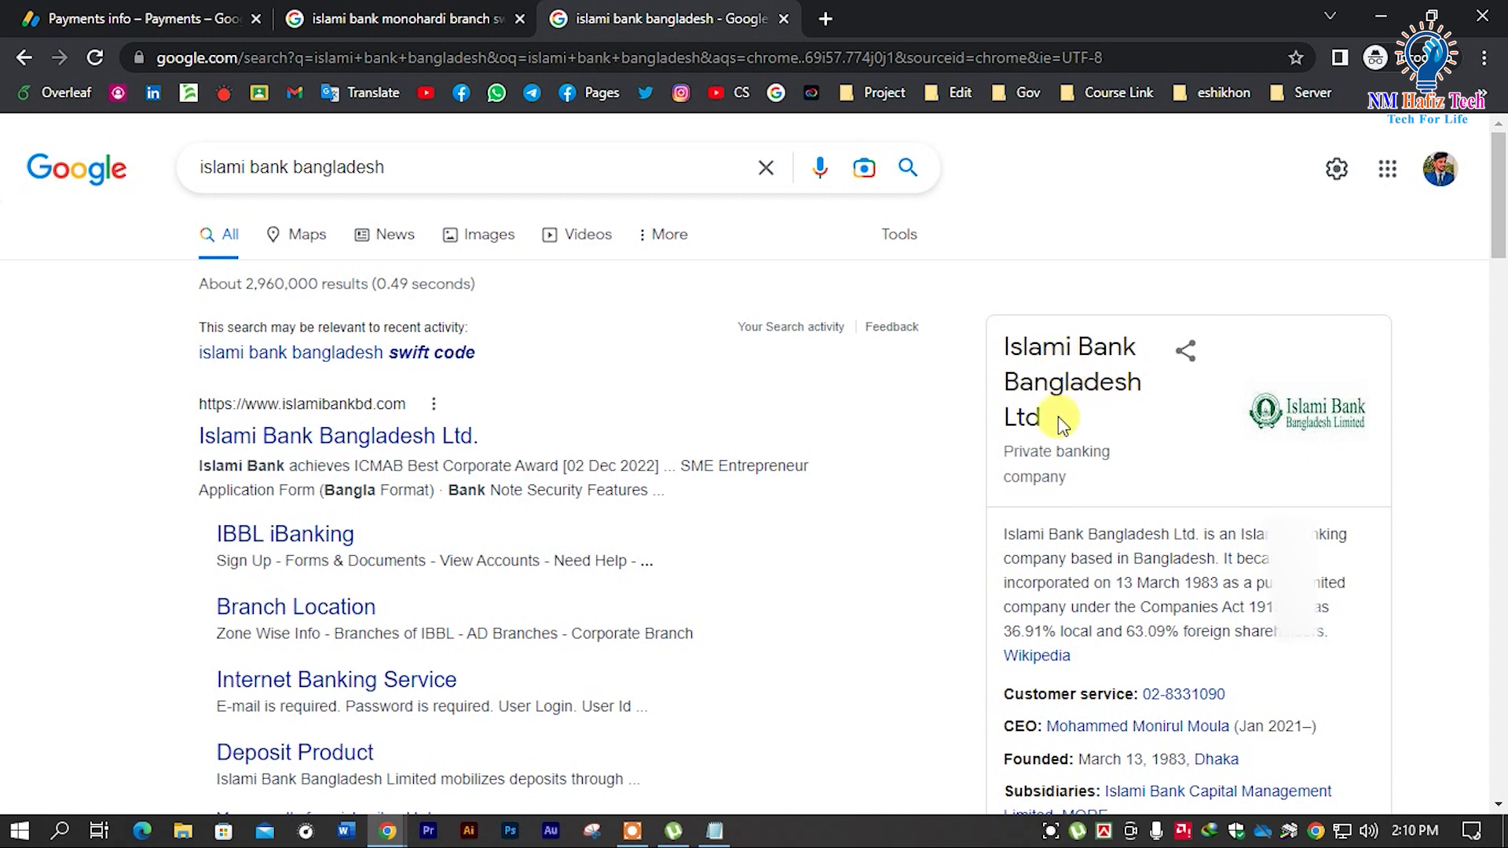
drag(1029, 412, 1006, 330)
right_click(1065, 350)
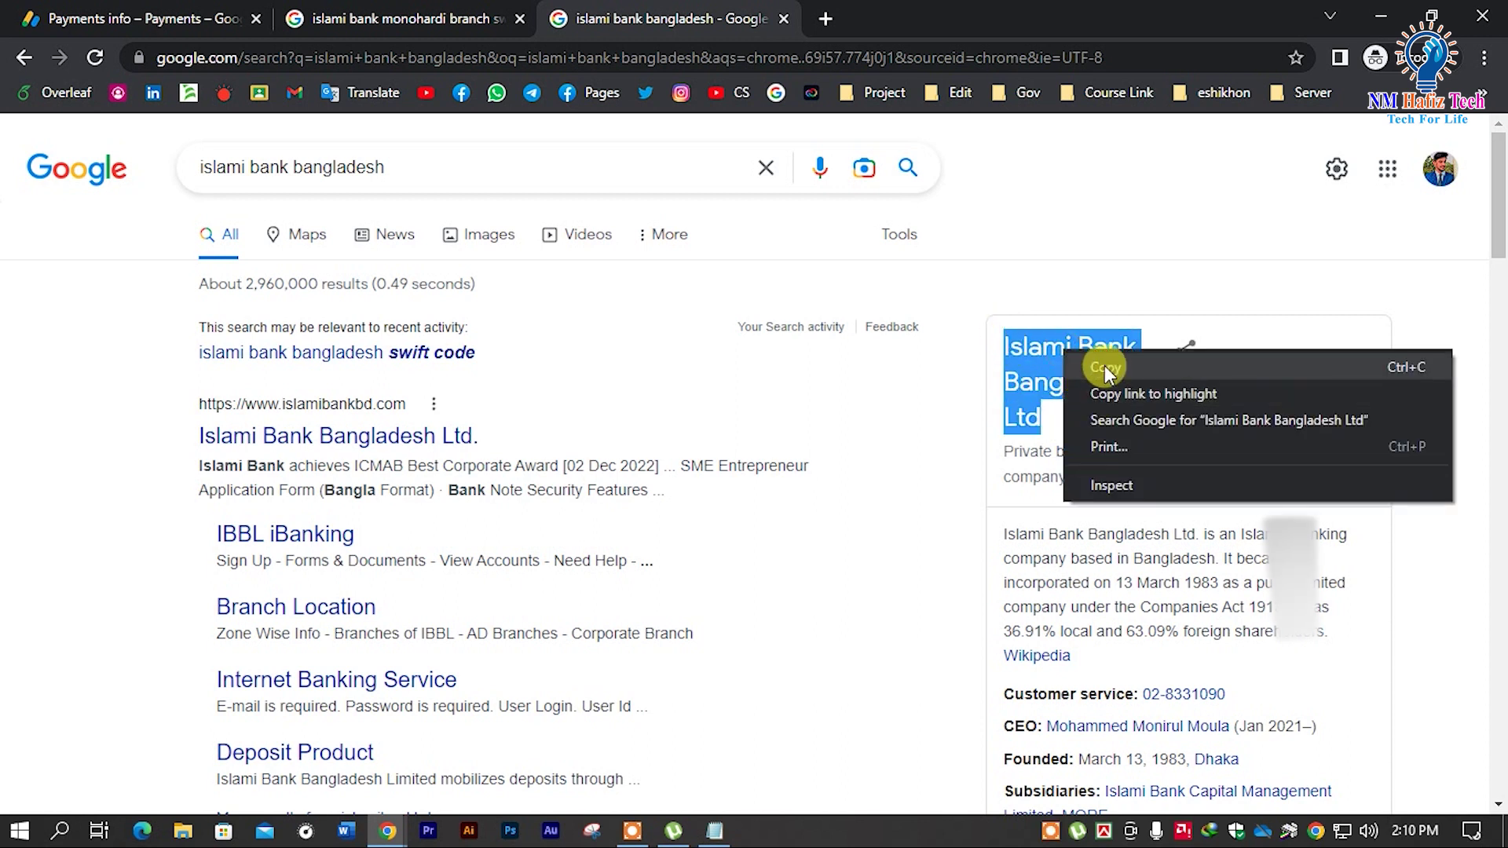
click(1105, 365)
click(243, 14)
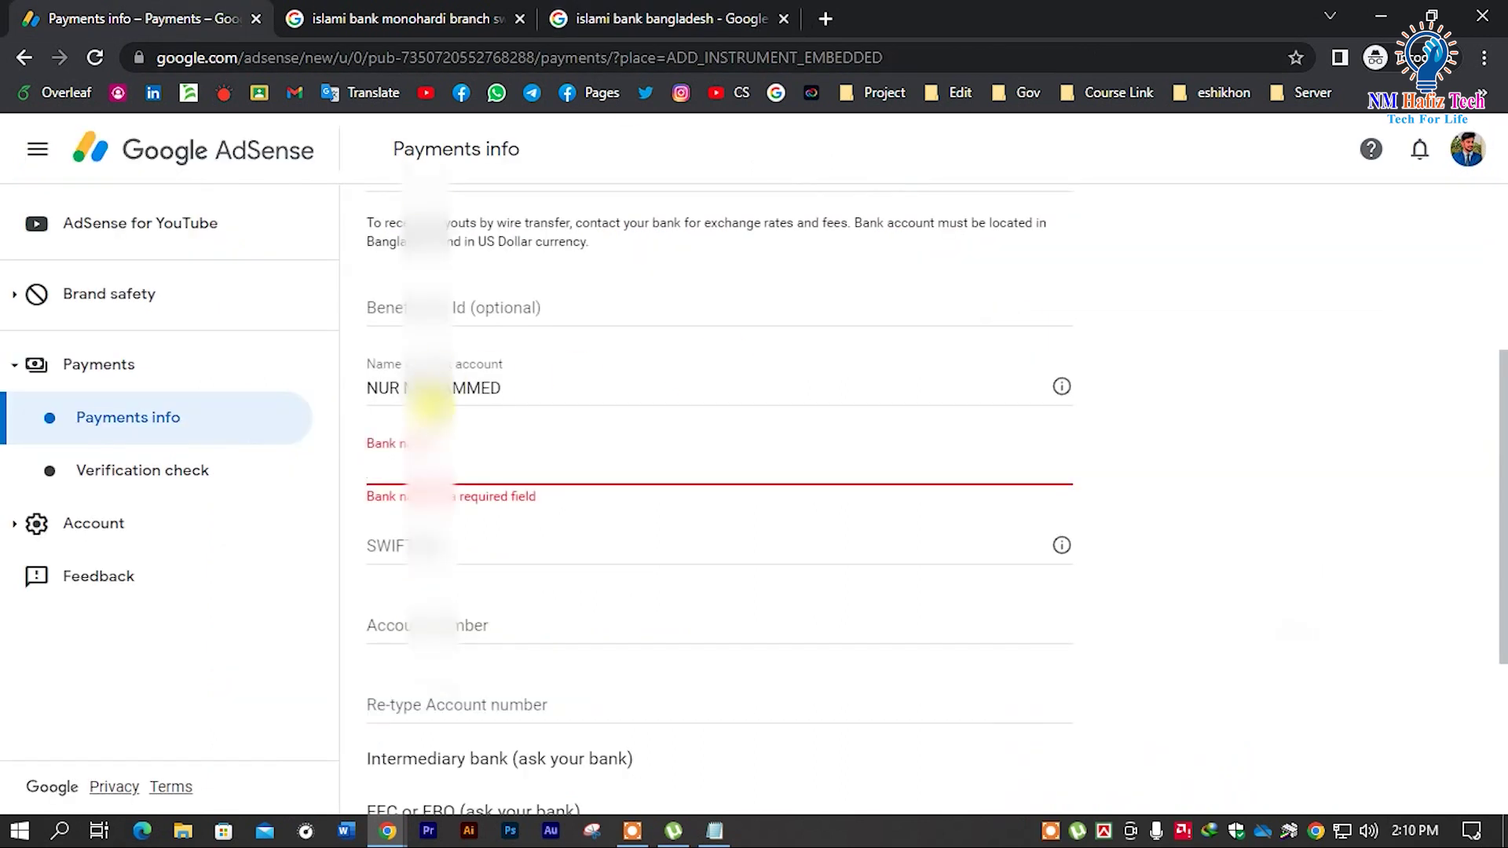
right_click(428, 467)
click(534, 296)
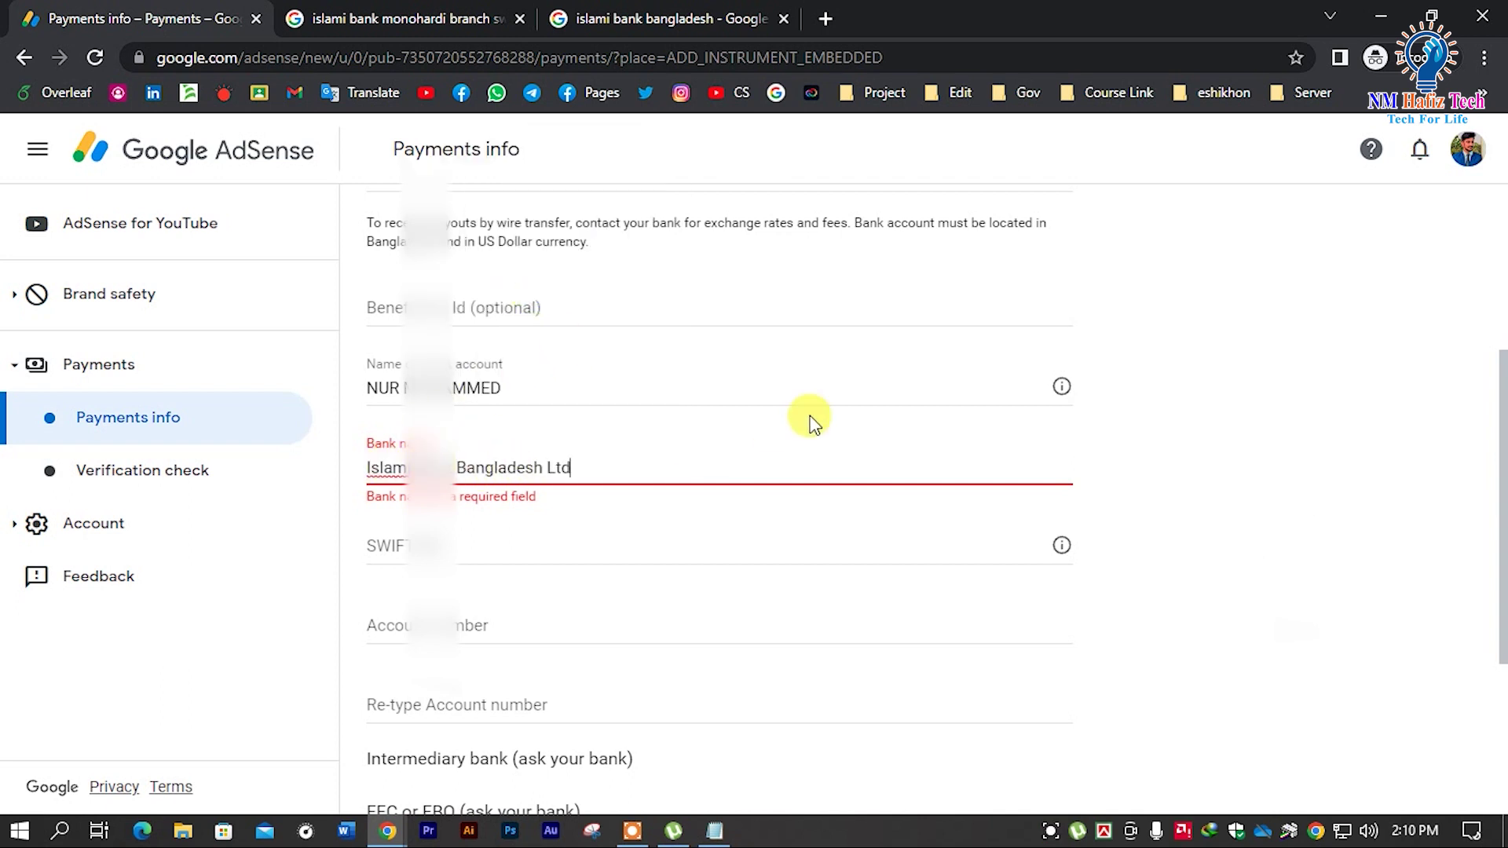
Compare the entered bank name with the one in the Notepad bank details.
click(714, 830)
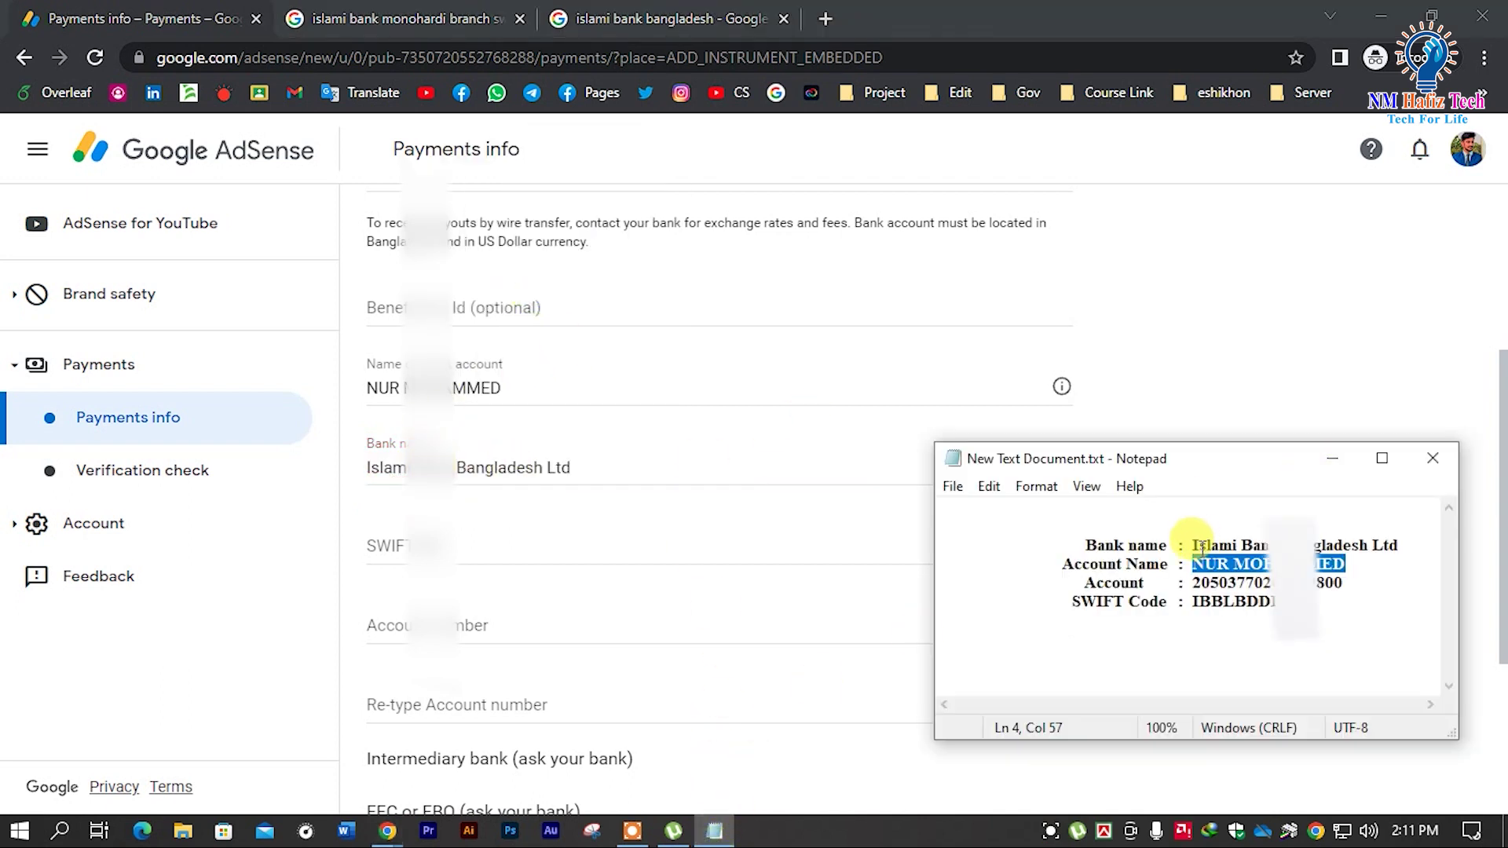
drag(1190, 545, 1375, 550)
click(1392, 546)
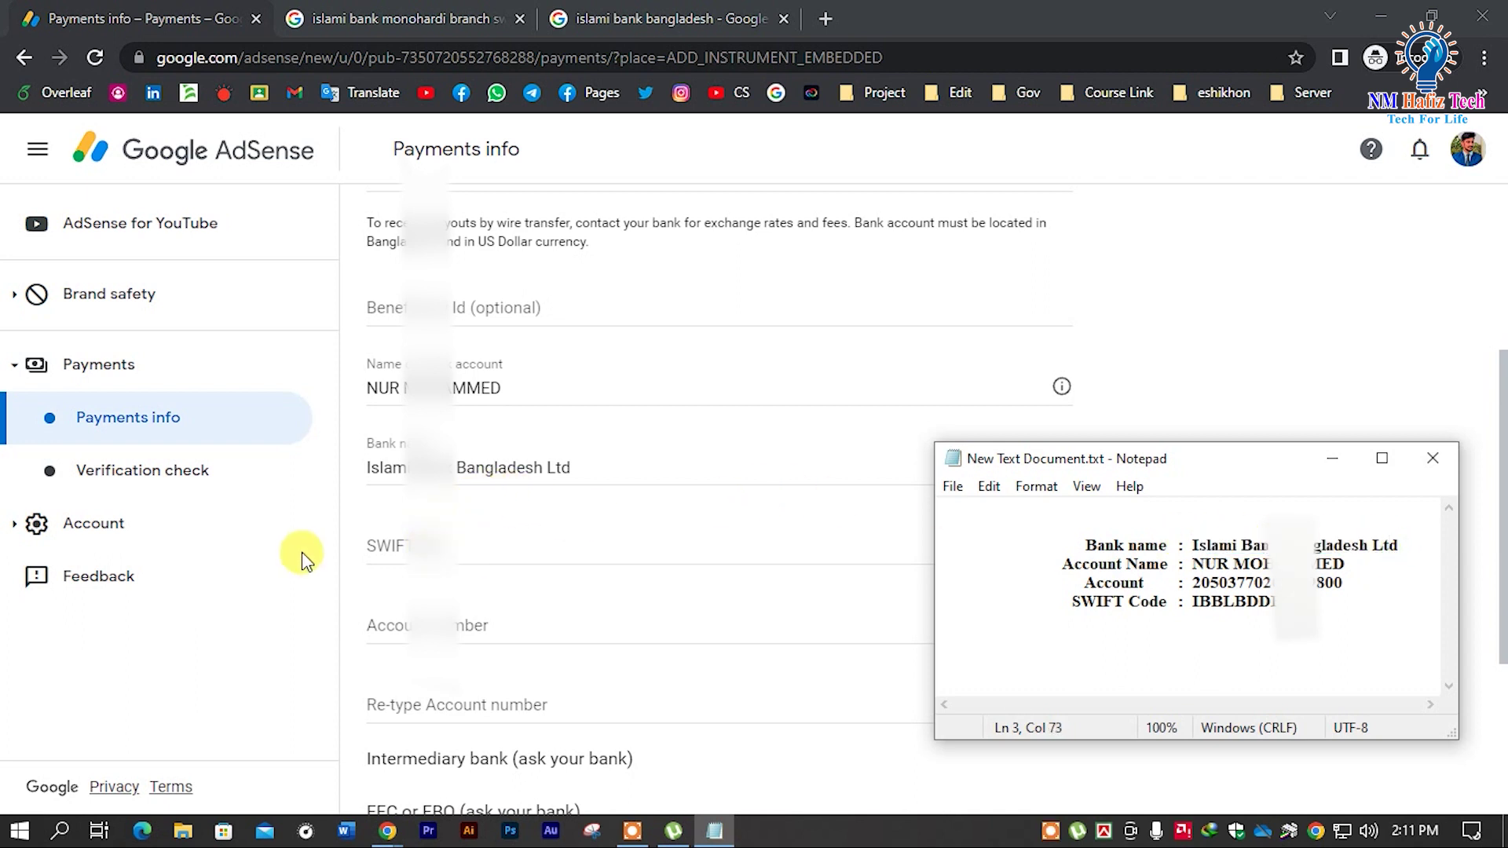
Look up the SWIFT code of the Monohardi branch in the open Google search results for Islami Bank.
click(393, 534)
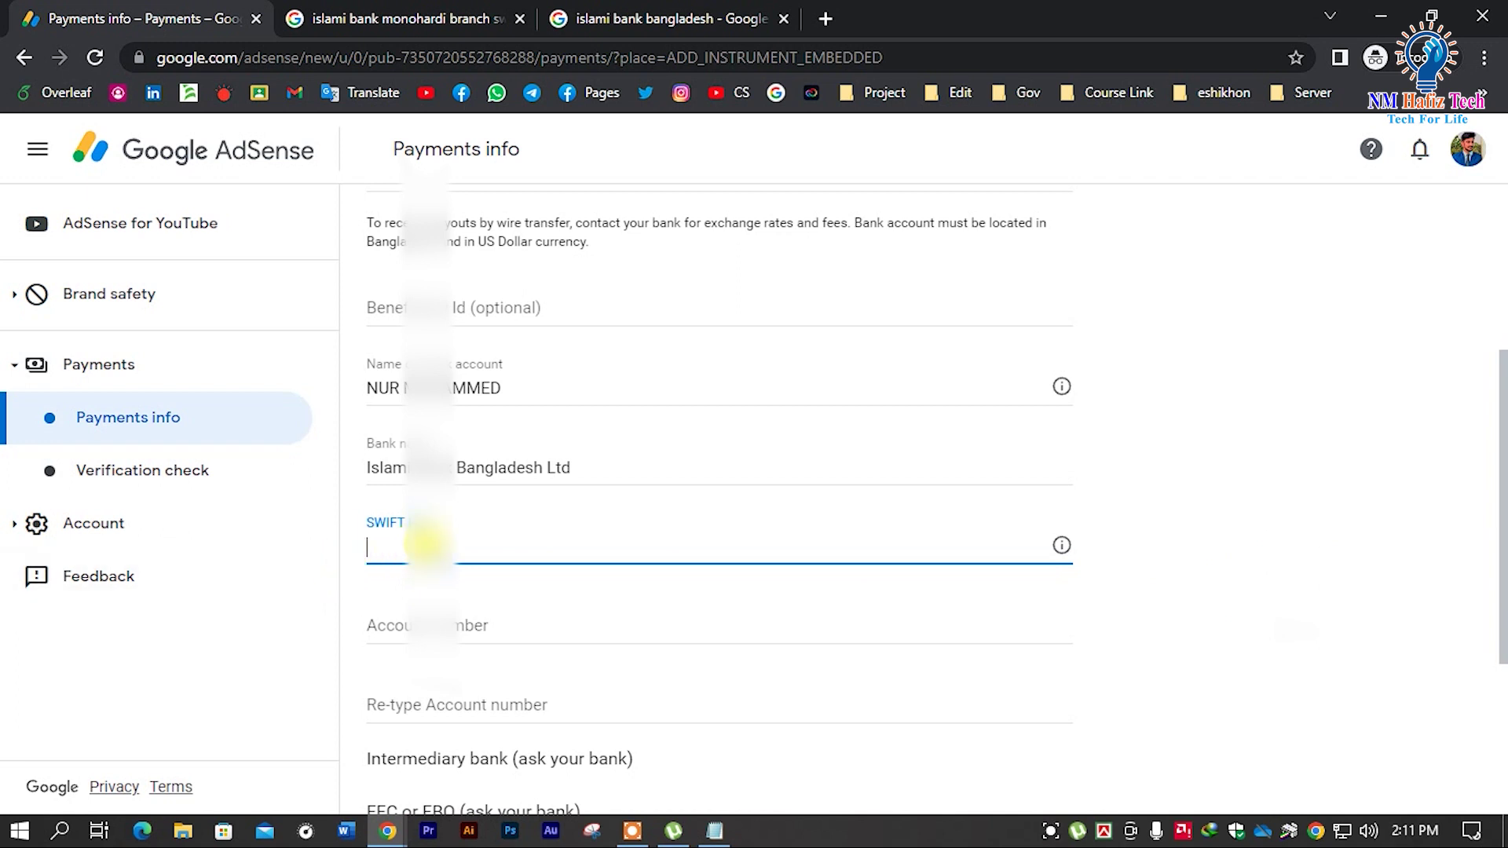
scroll(440, 544, down, 2)
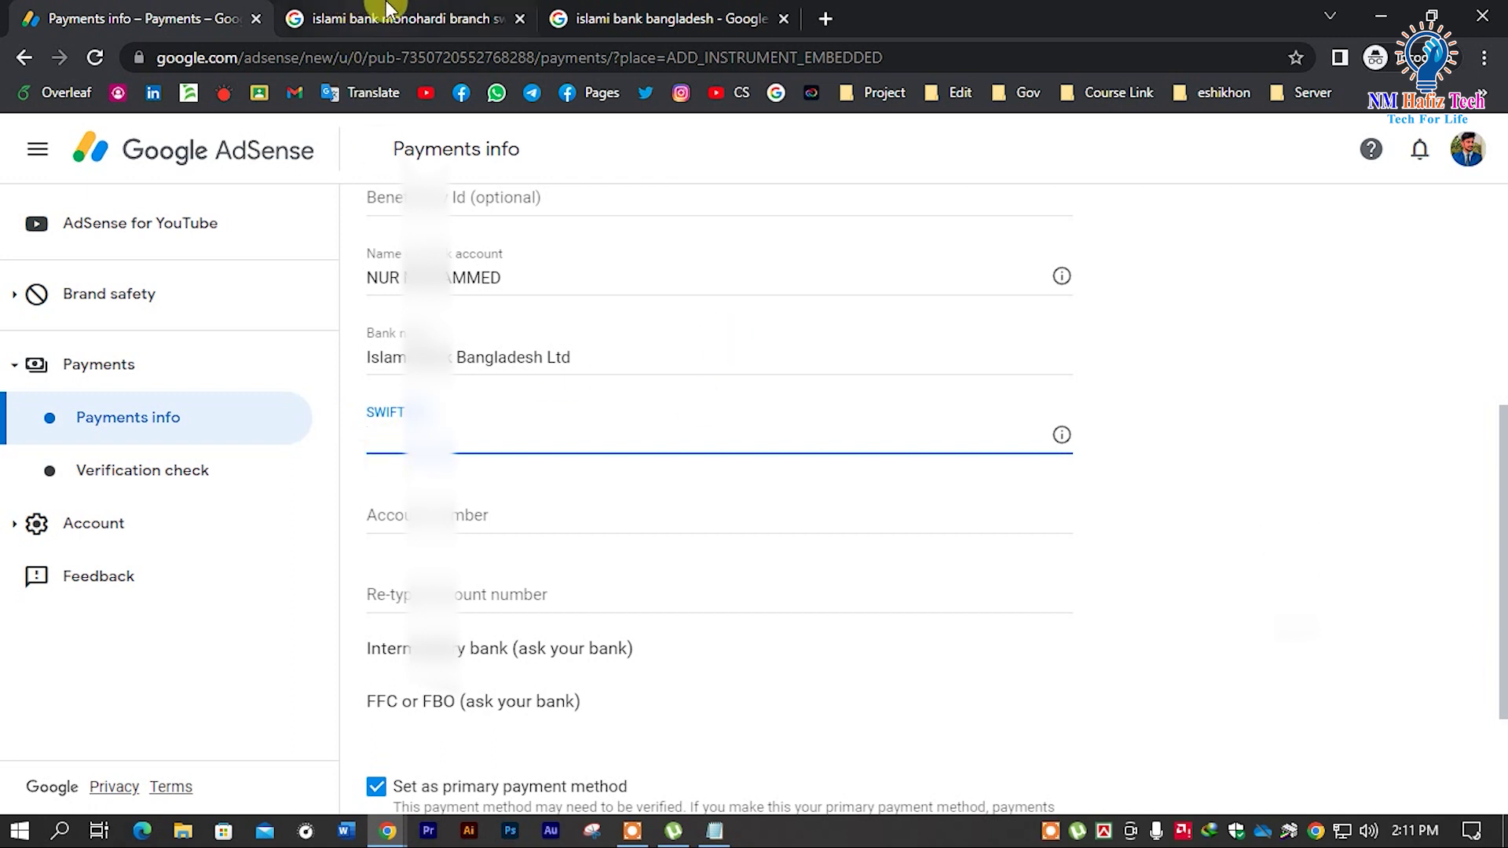
click(425, 10)
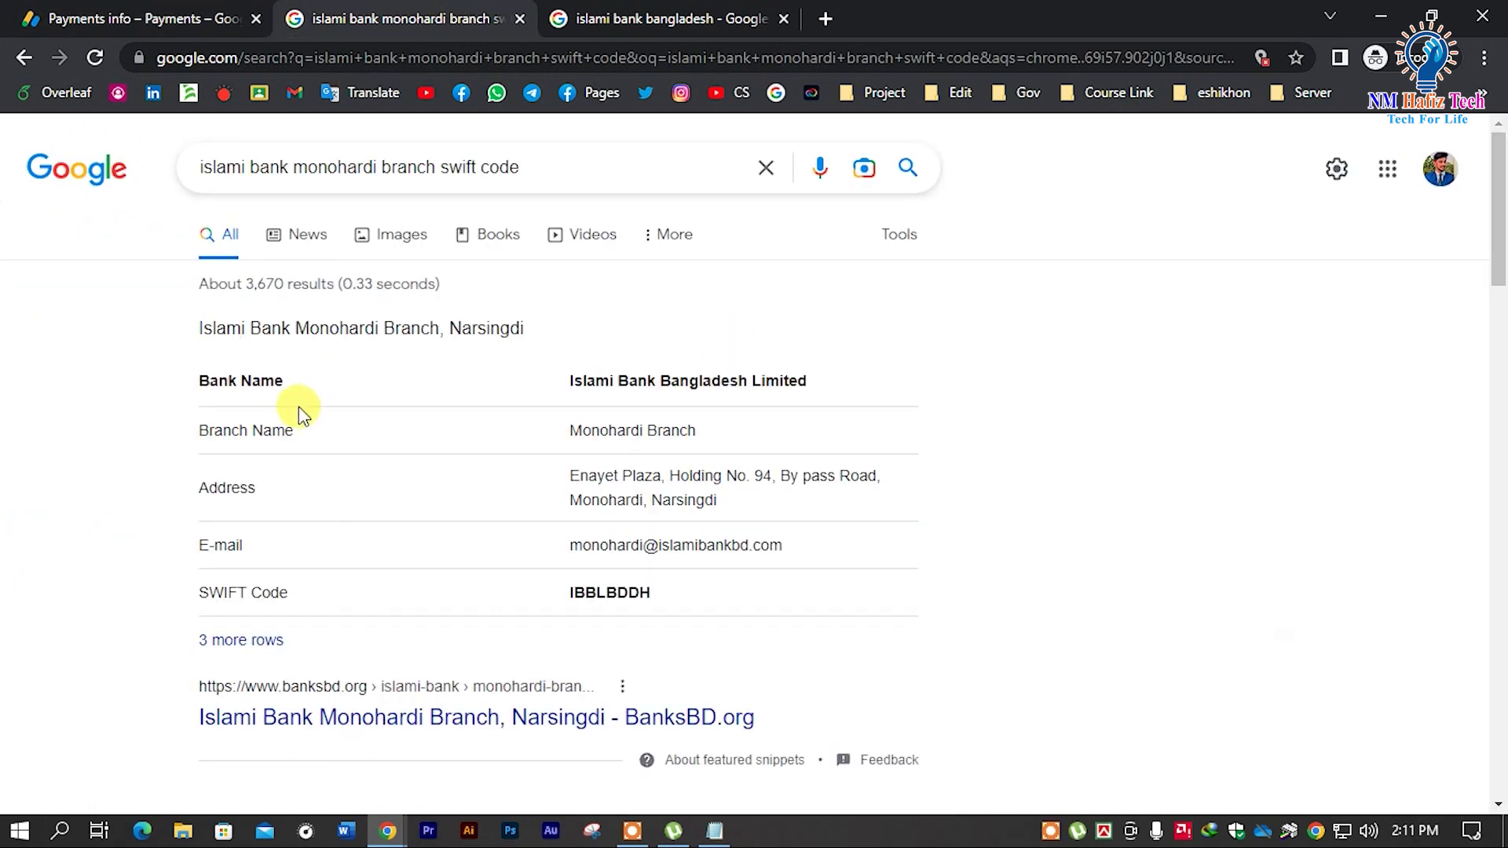
click(202, 161)
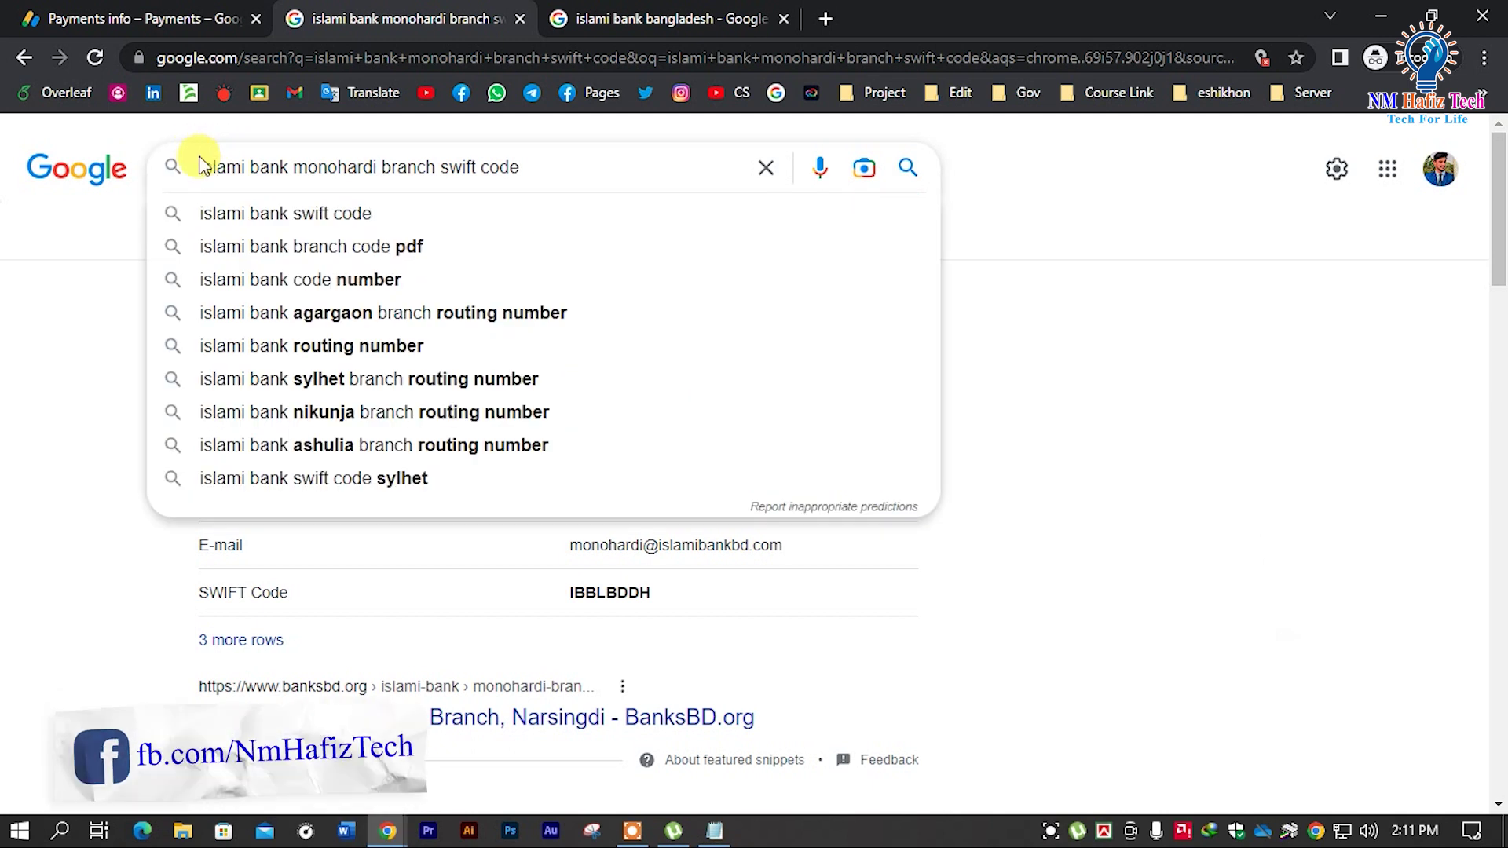
double_click(387, 164)
click(366, 167)
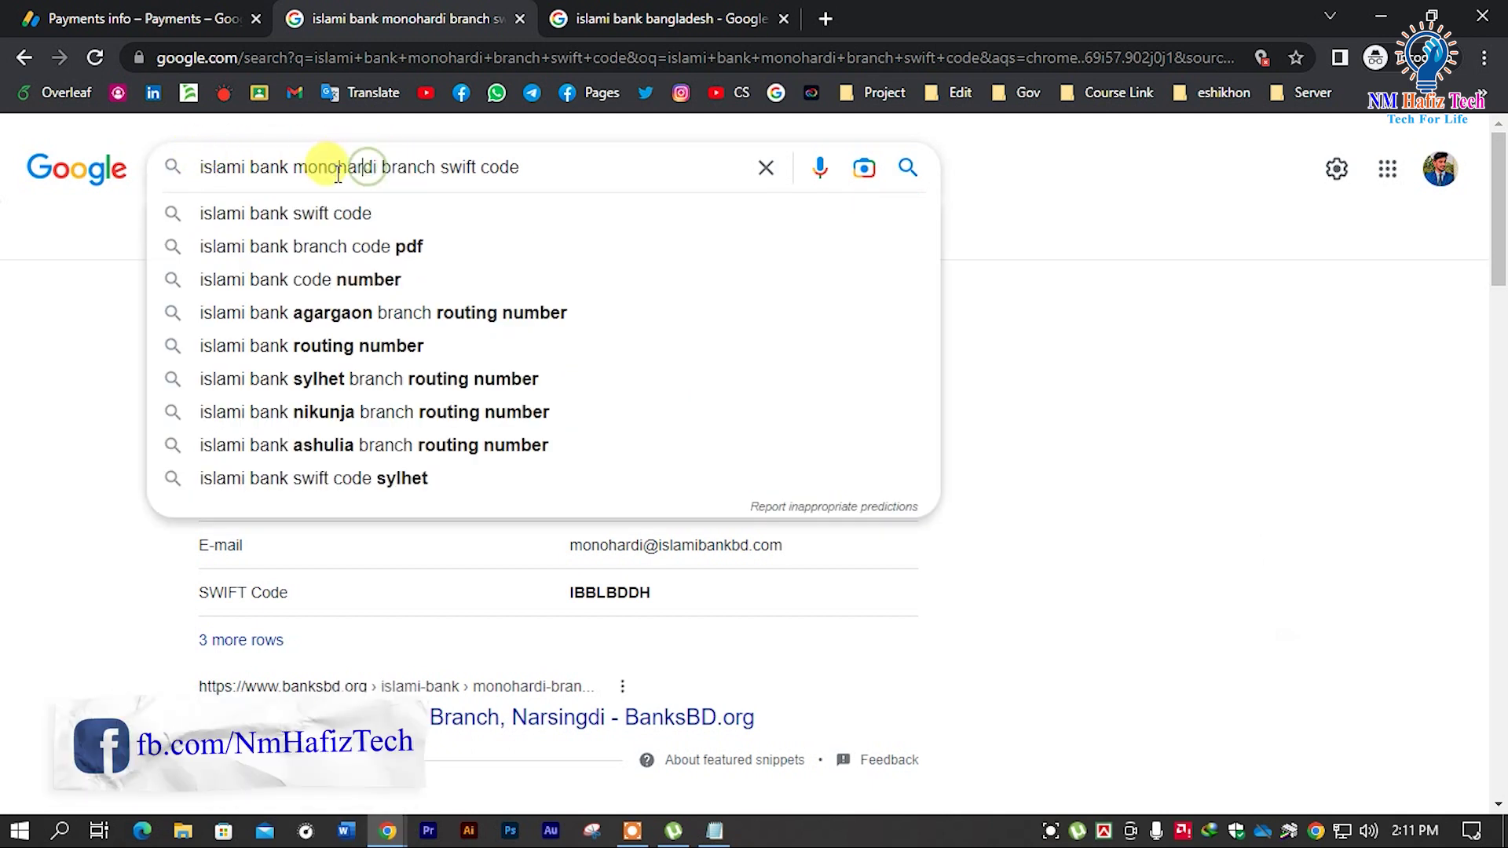
drag(552, 161, 201, 169)
click(1065, 343)
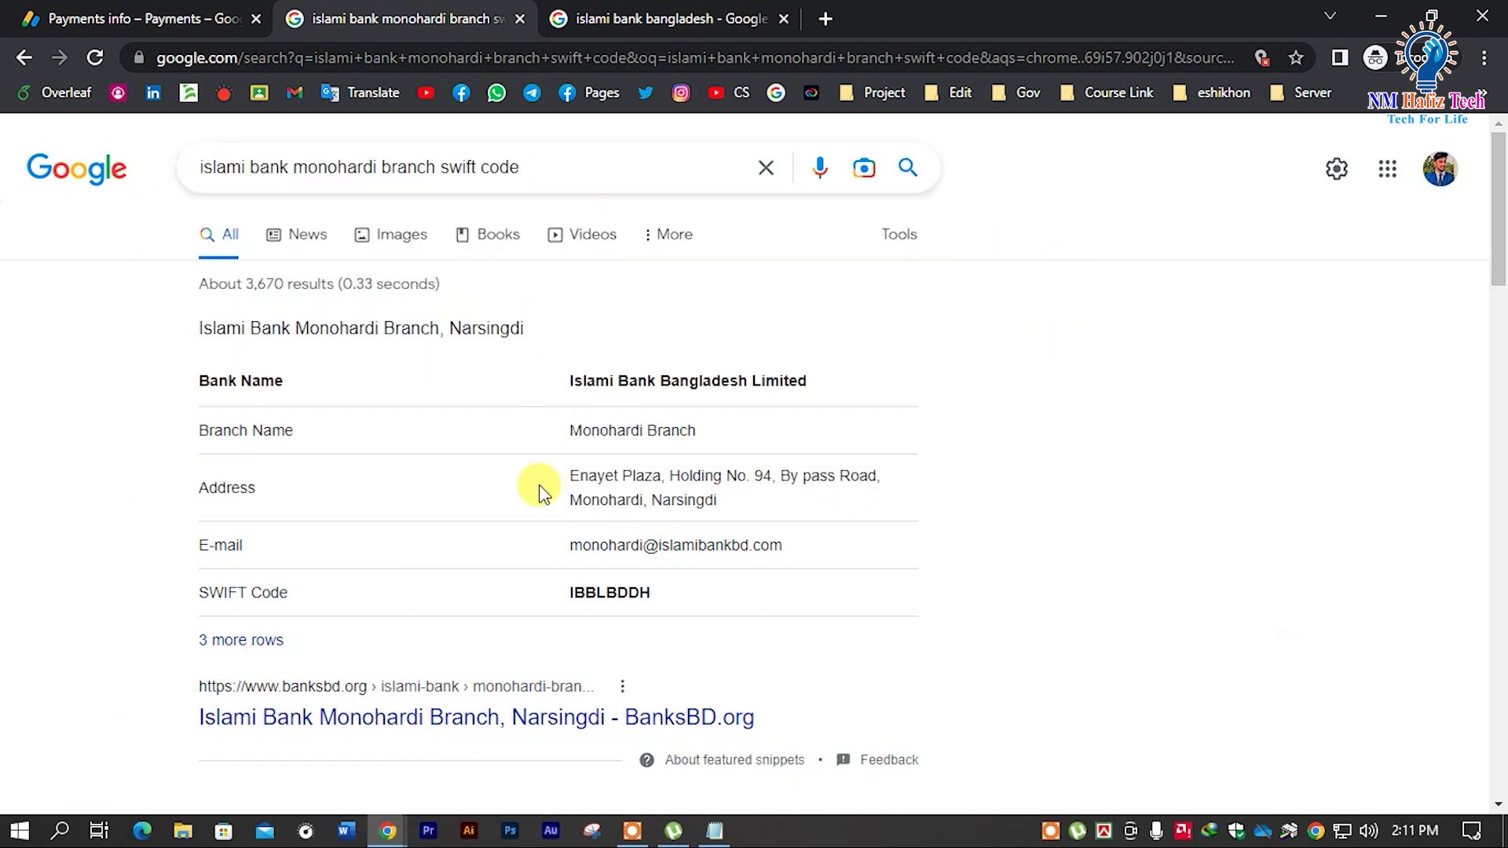
double_click(587, 593)
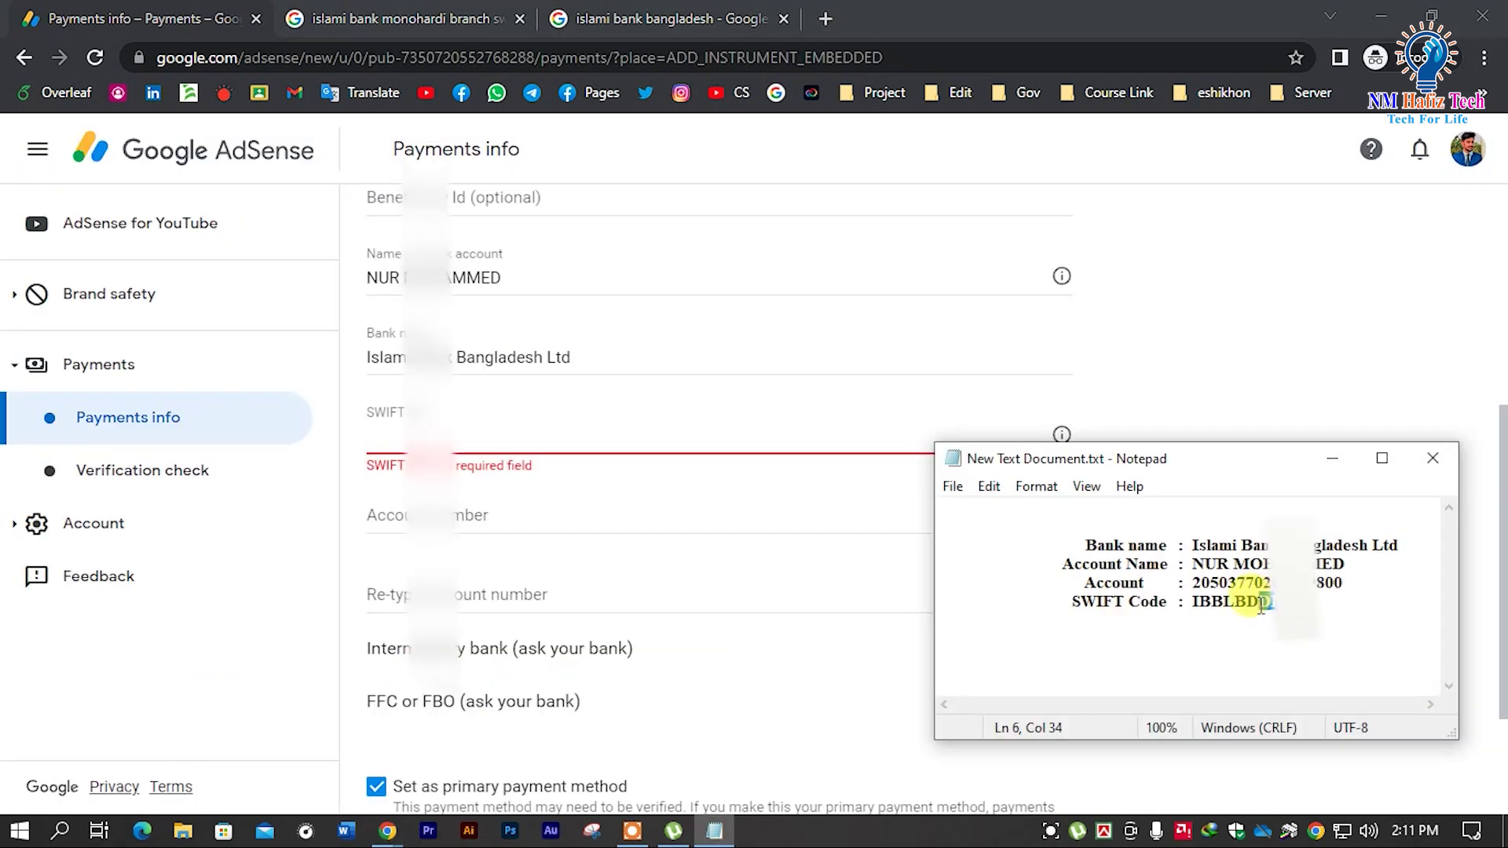
Copy the SWIFT code from the Notepad bank details and paste it as the SWIFT code in the wire transfer form.
double_click(1229, 602)
right_click(1225, 603)
click(1321, 339)
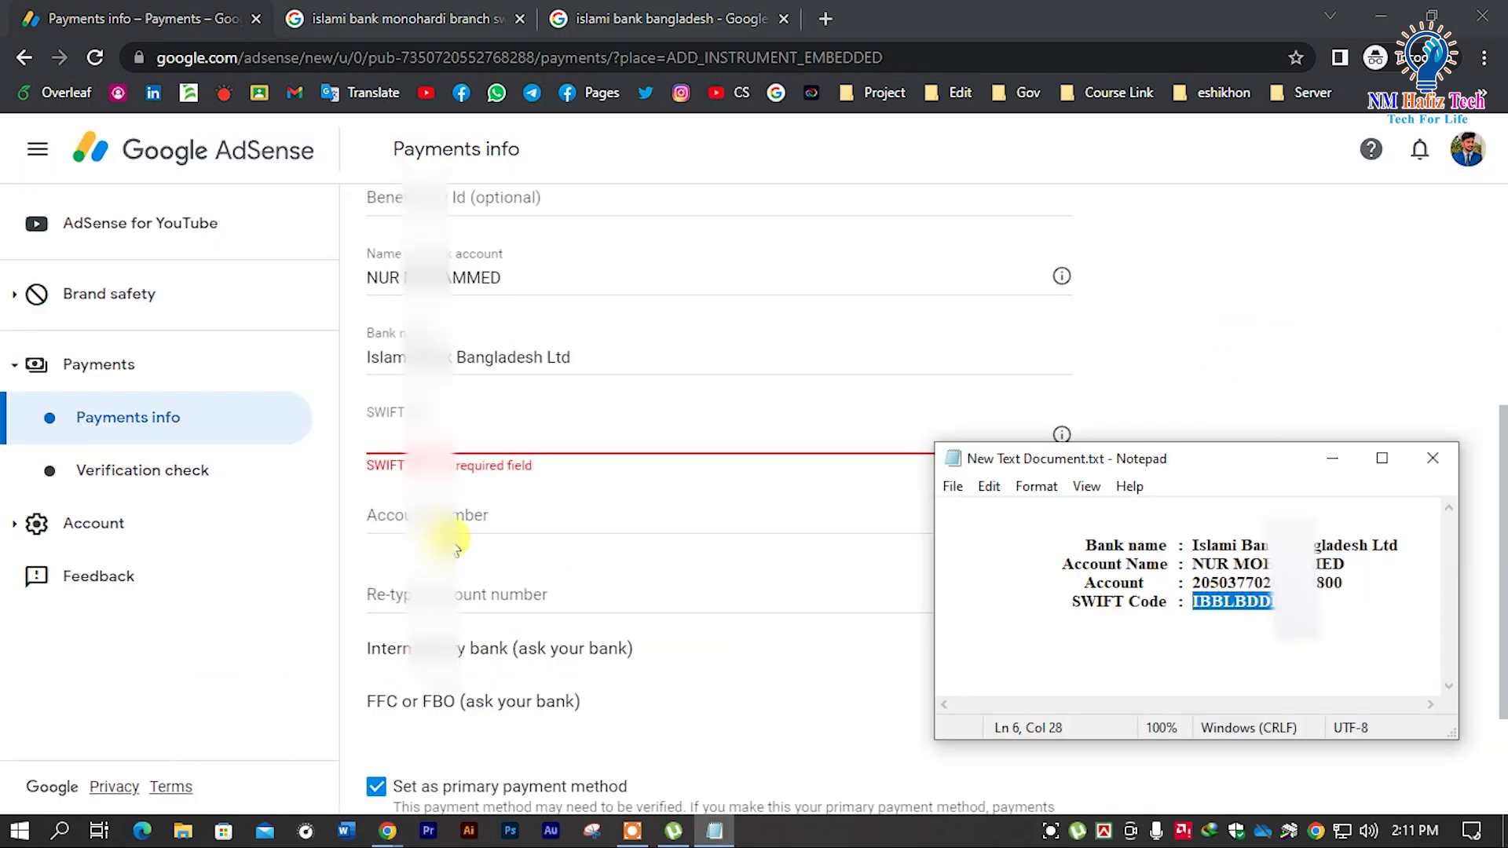
right_click(405, 428)
click(424, 639)
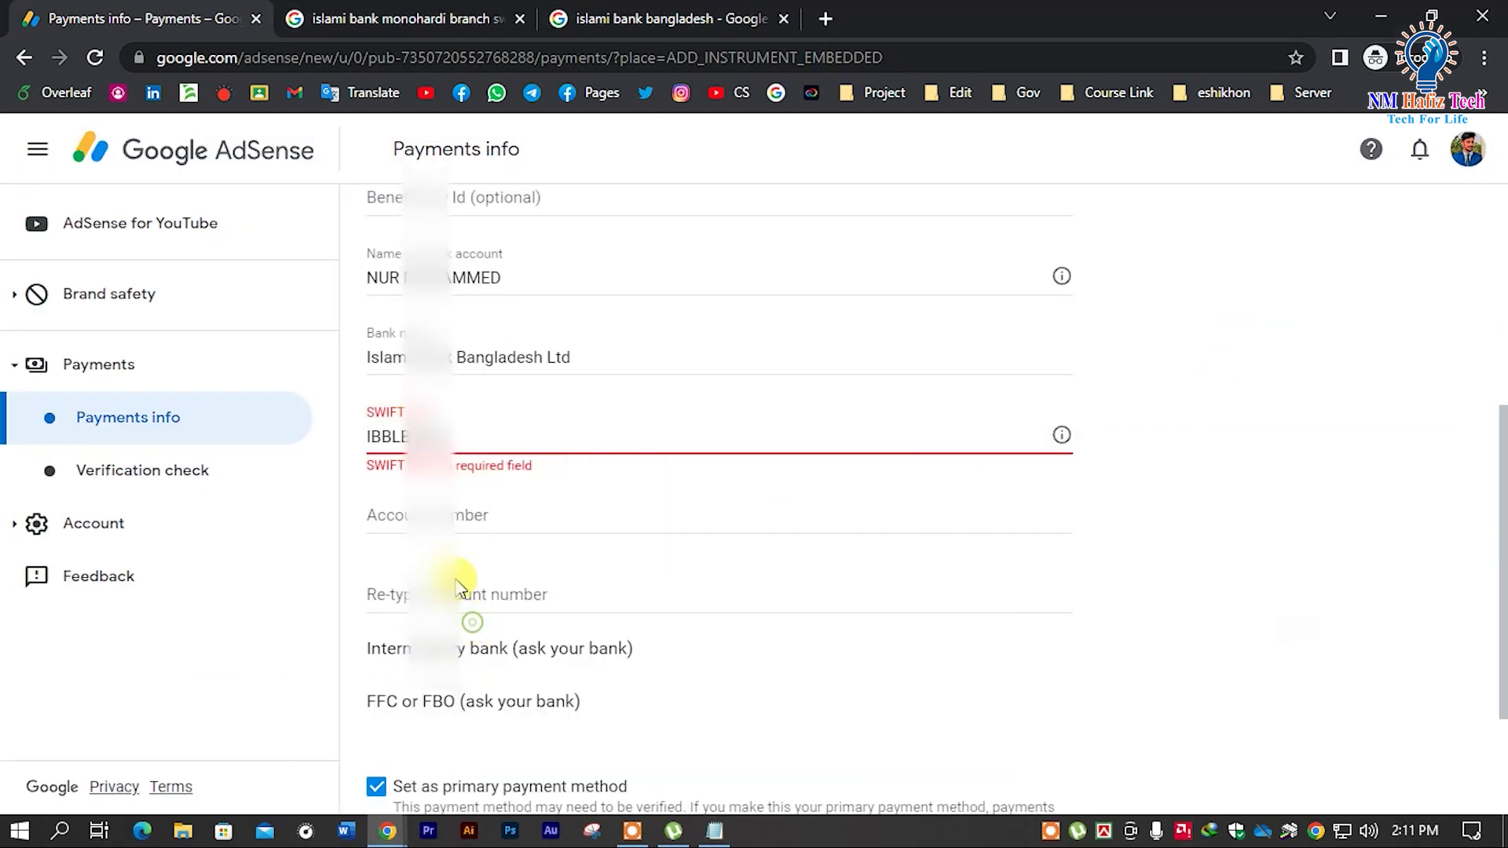
Copy the bank account number from the Notepad bank details and paste it as the Account number in the wire transfer form.
scroll(494, 408, down, 2)
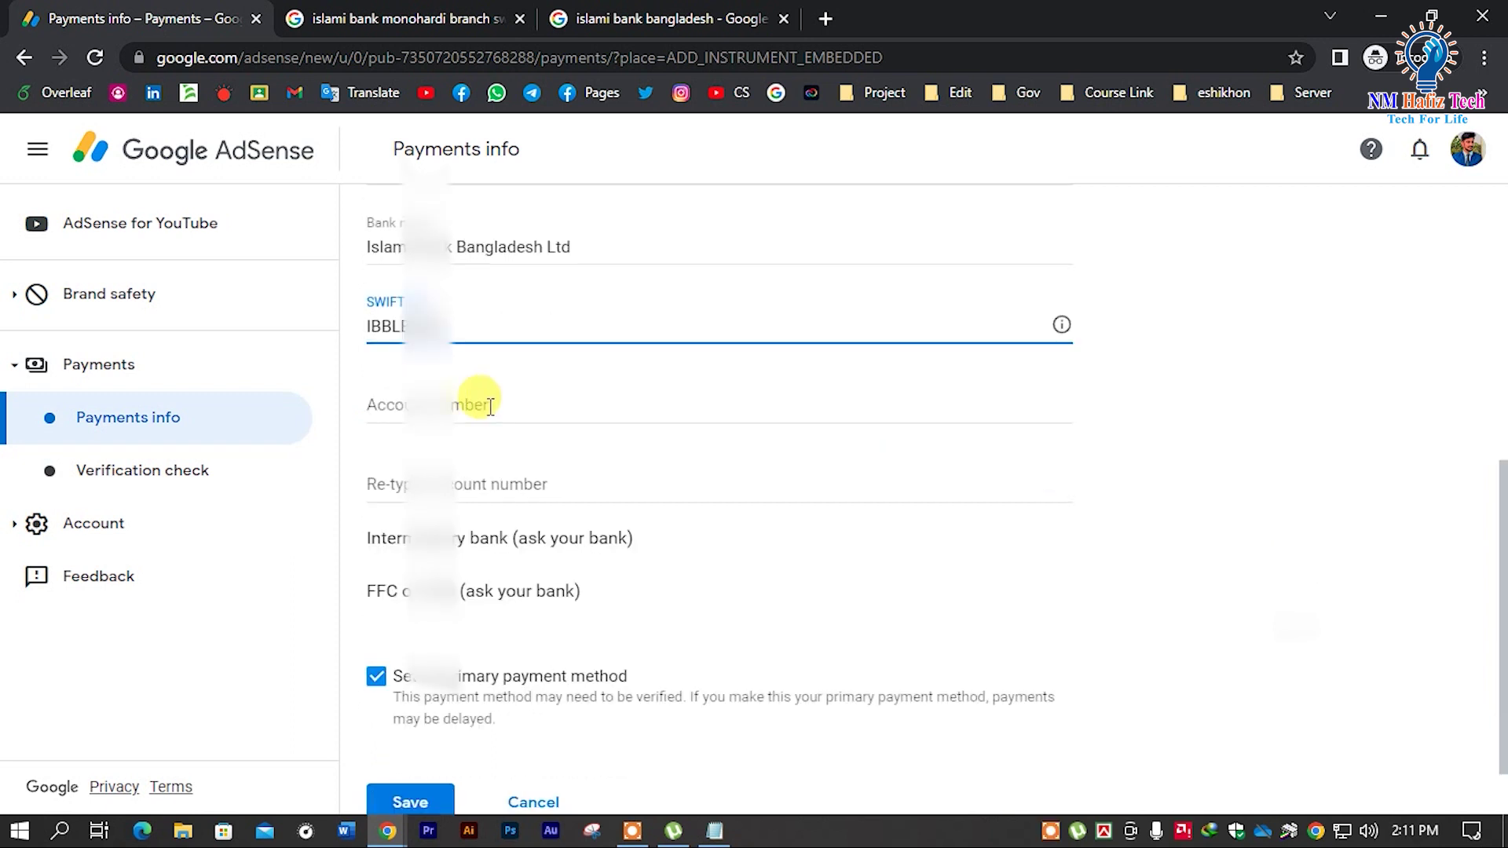
click(490, 406)
click(724, 834)
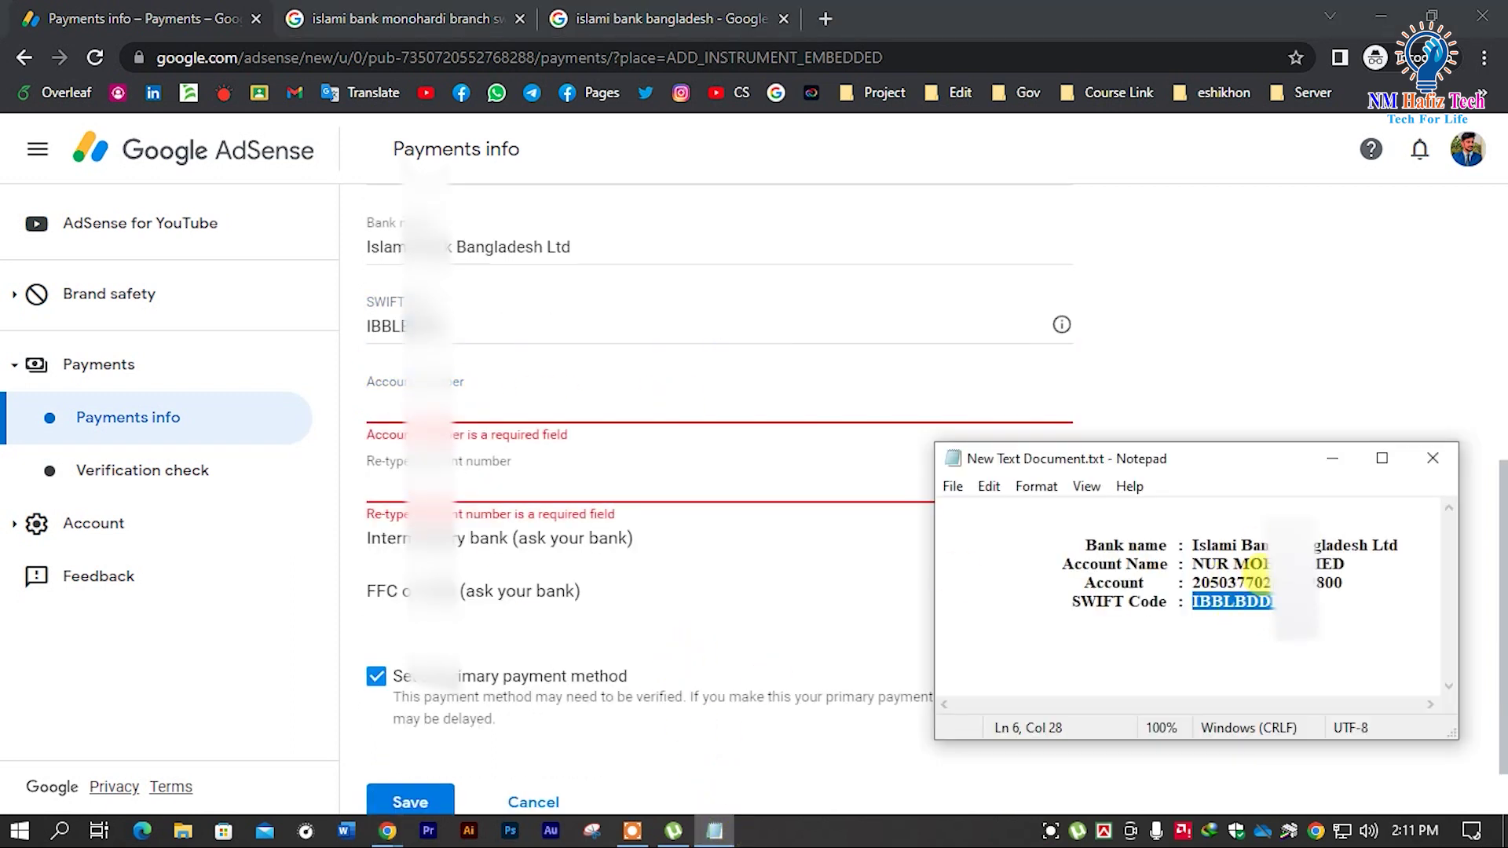
right_click(1257, 583)
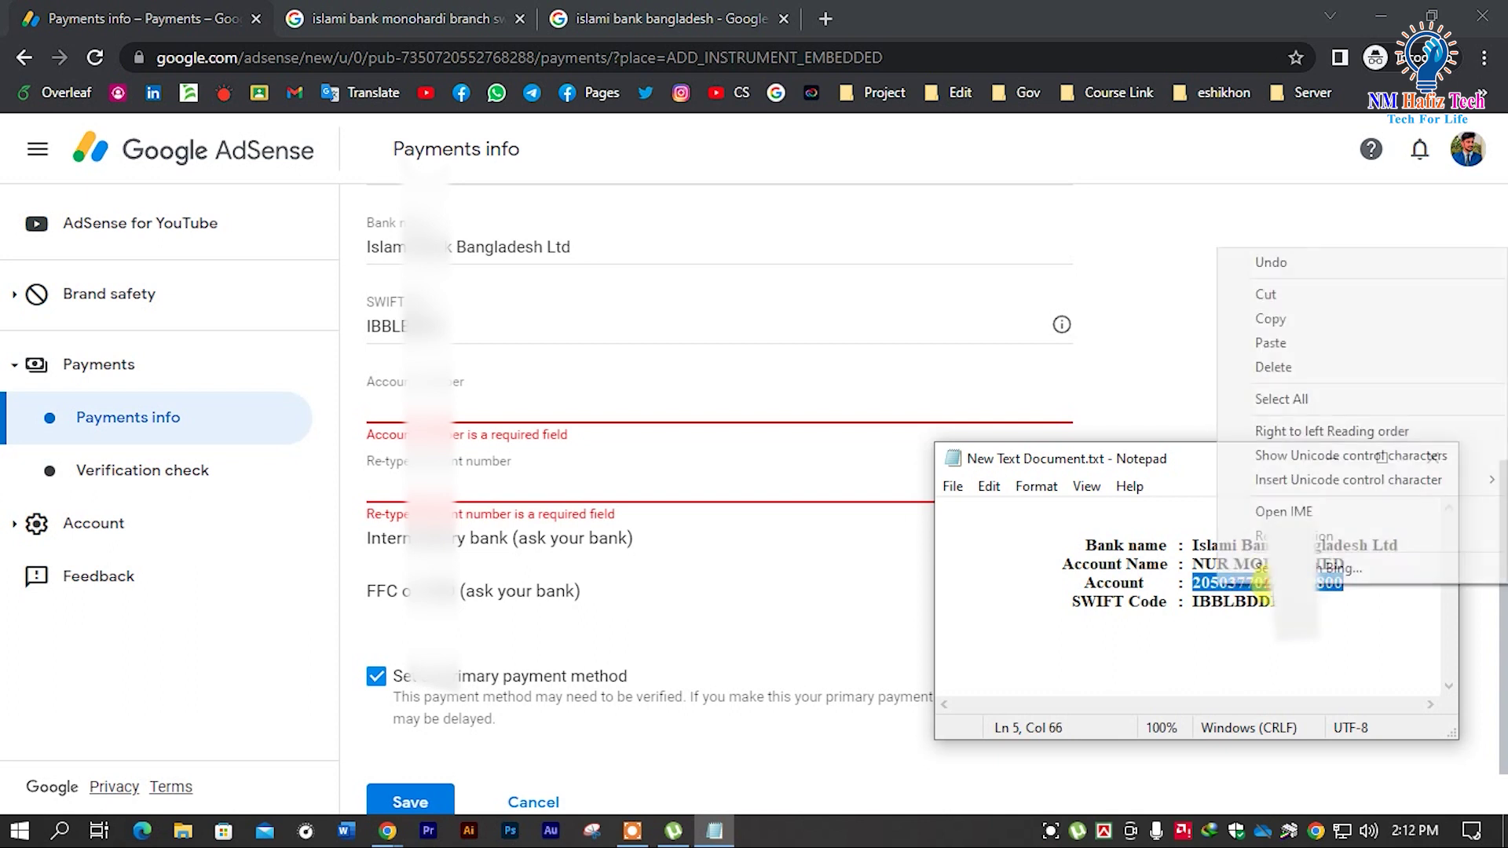
click(1288, 325)
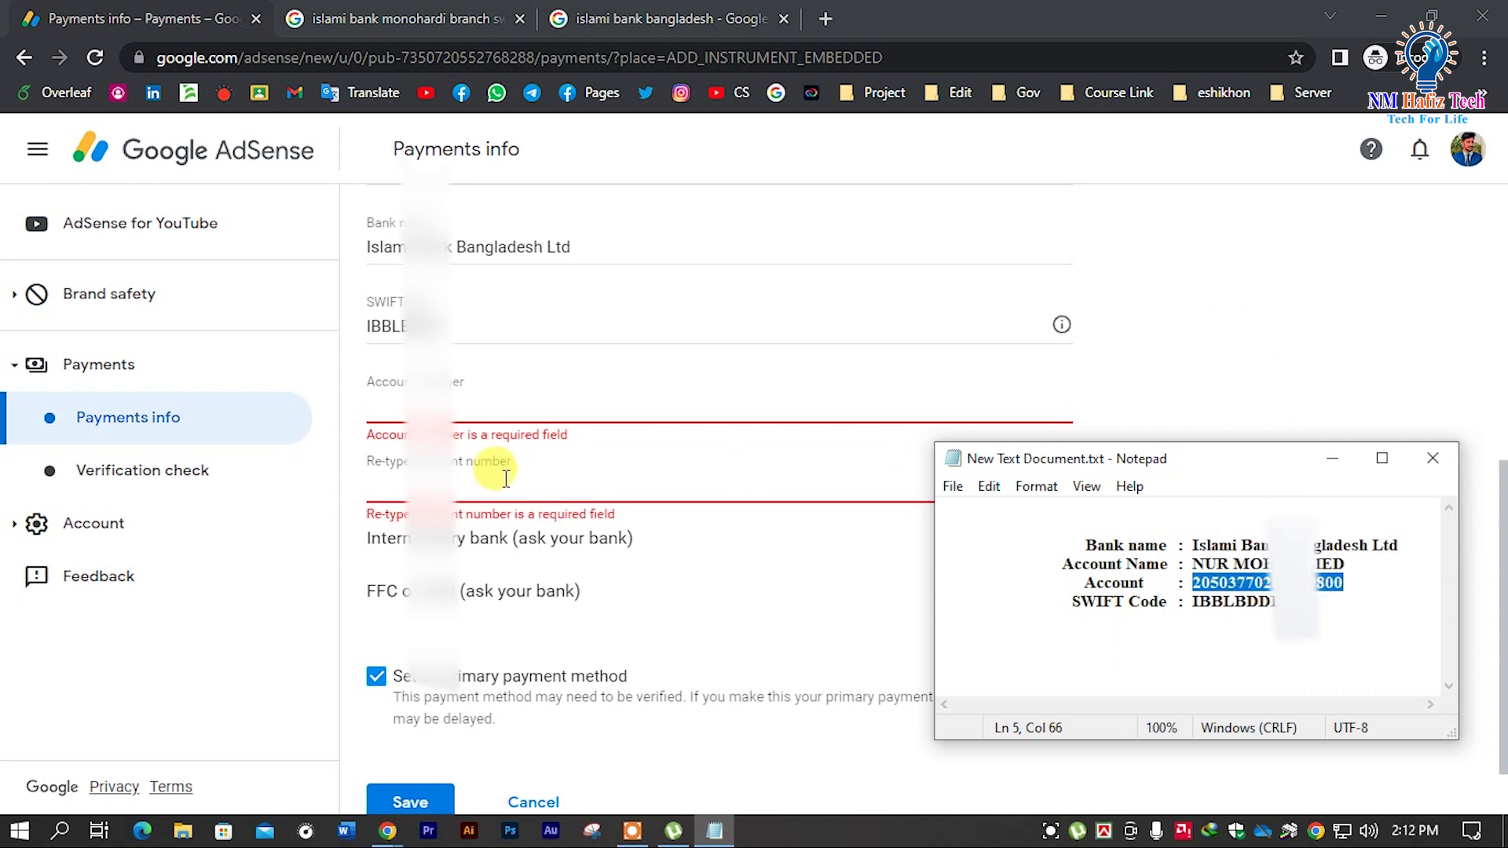
right_click(398, 402)
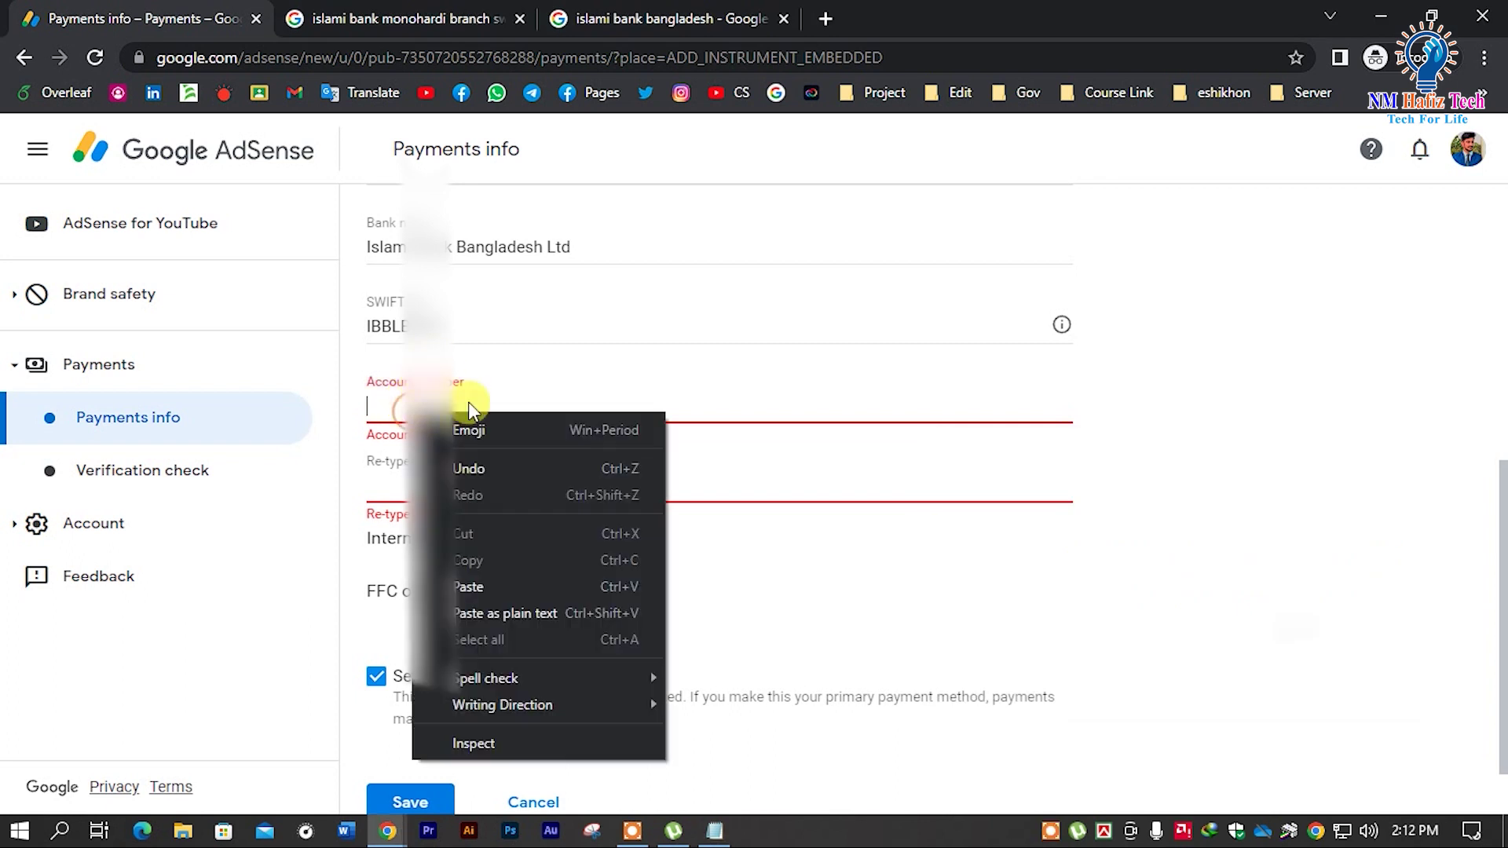
click(490, 578)
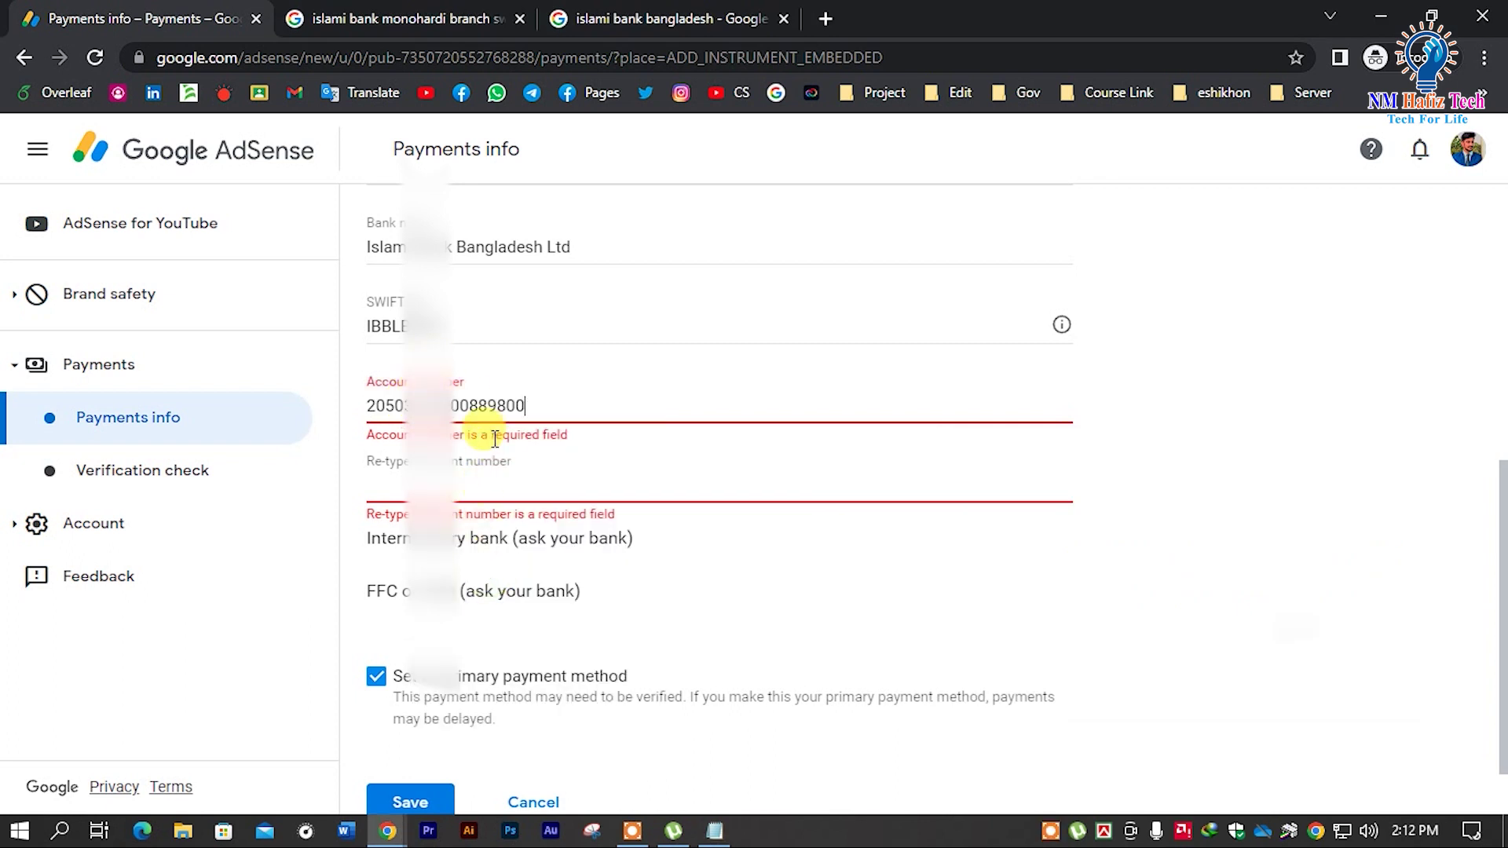
Paste the same account number as the Re-type Account number confirmation and save the wire transfer payment method.
click(412, 476)
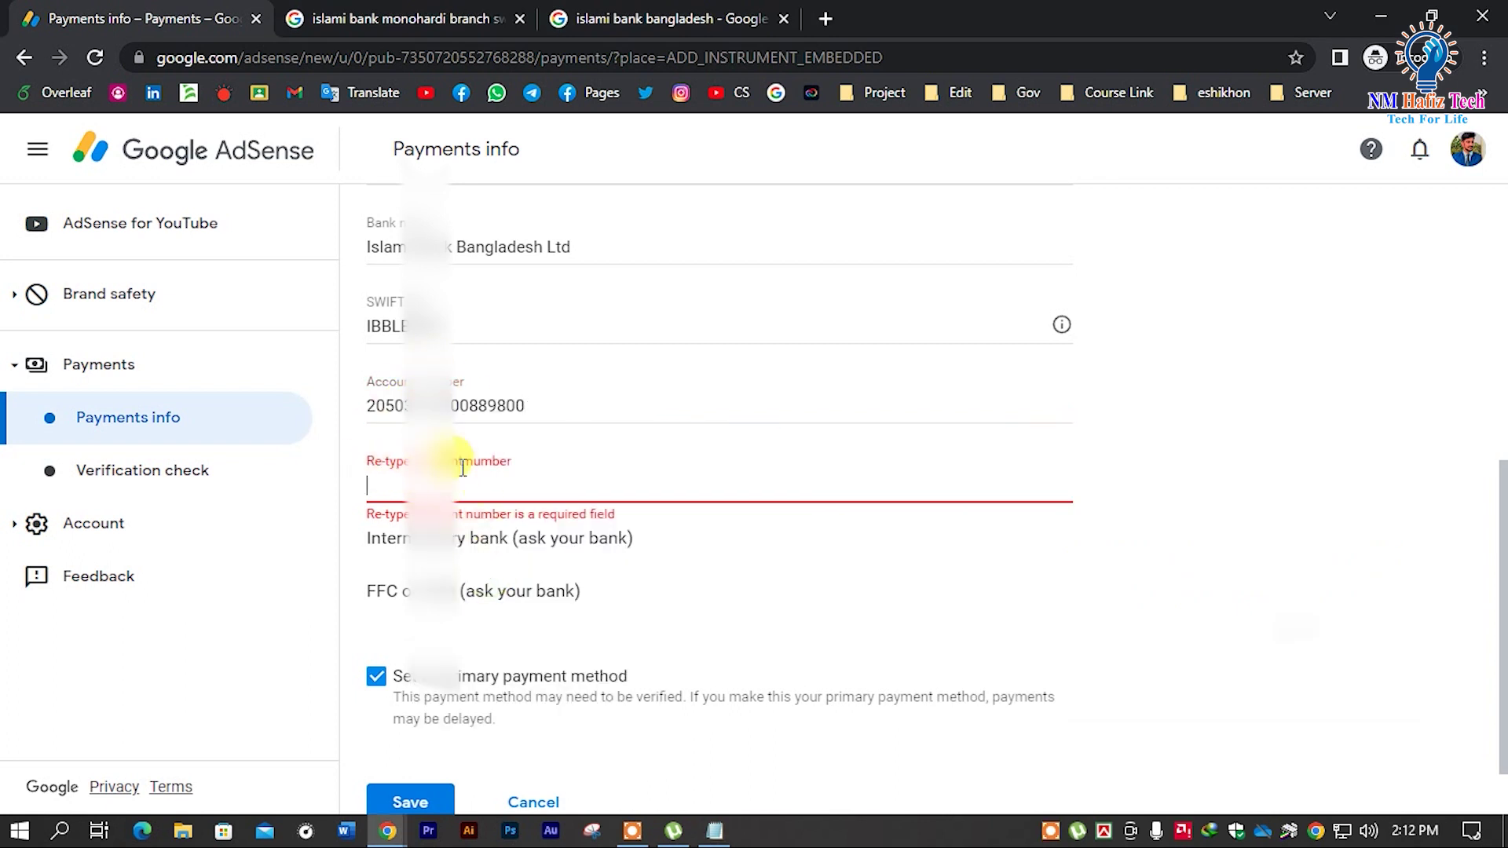
right_click(392, 491)
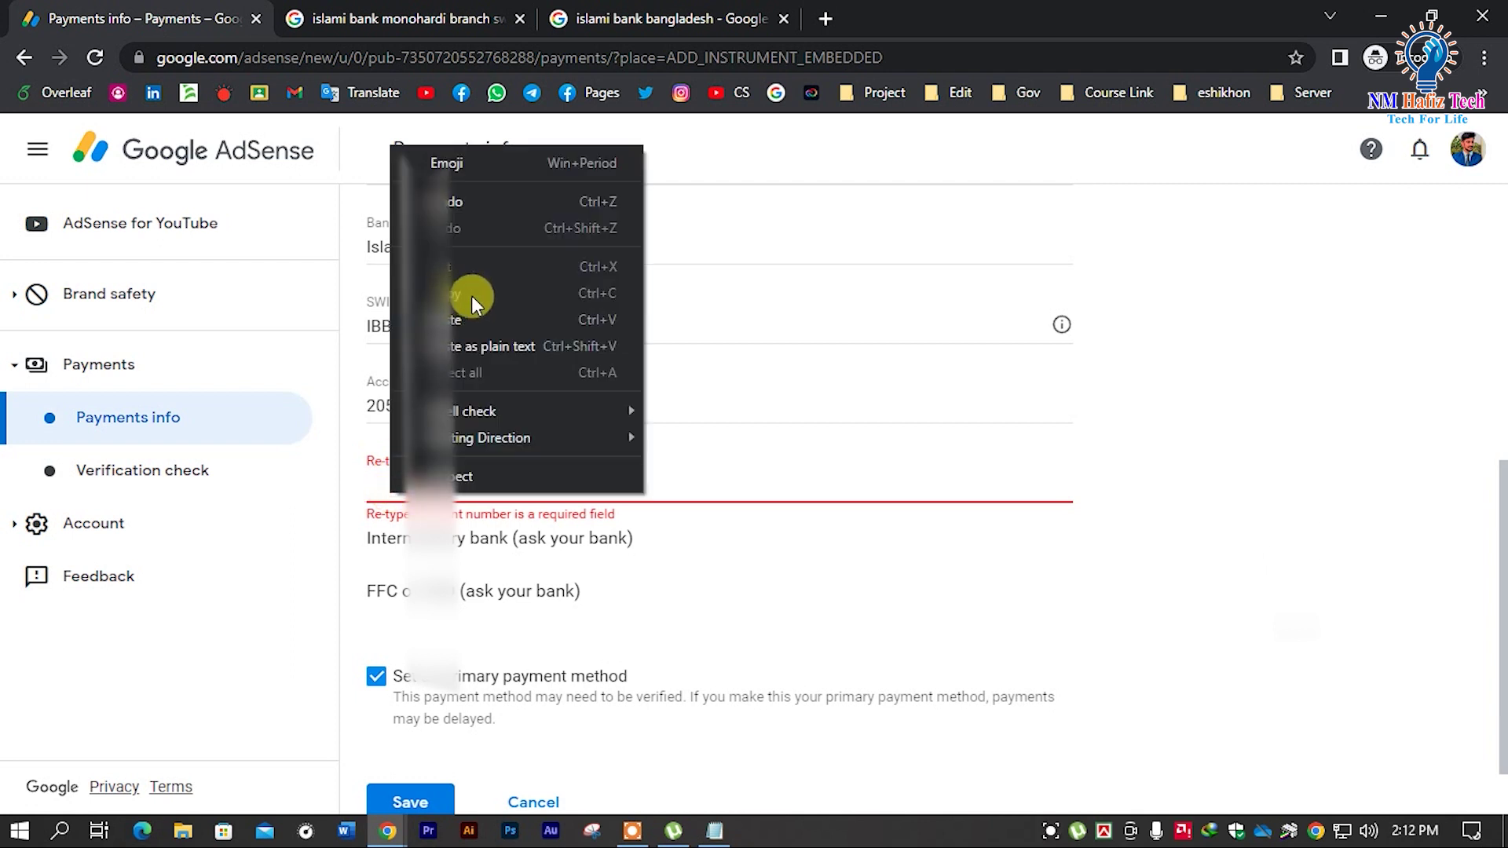
click(673, 463)
click(981, 531)
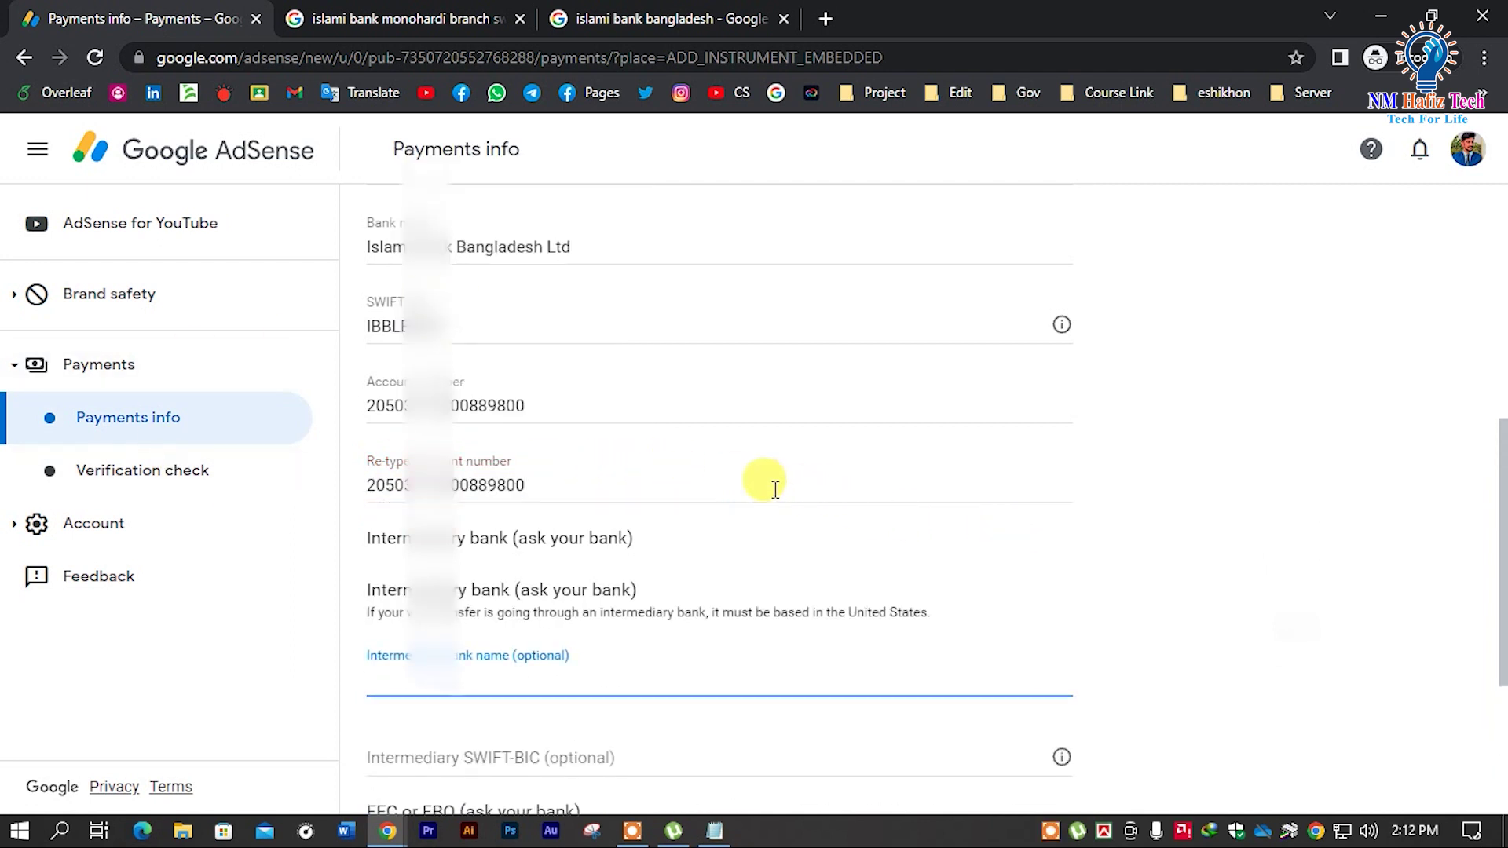
click(559, 479)
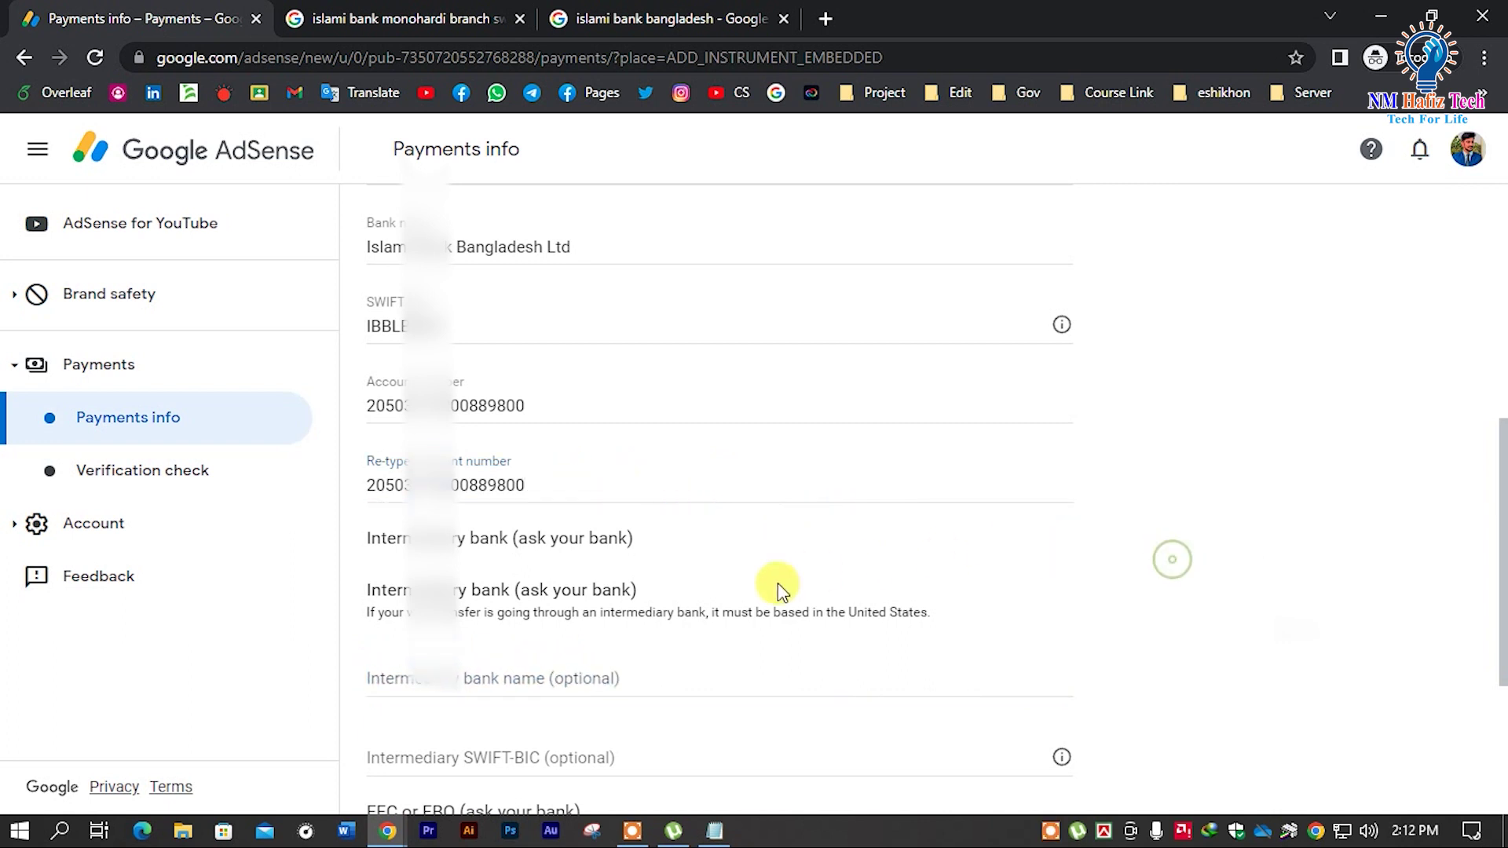
scroll(781, 582, down, 4)
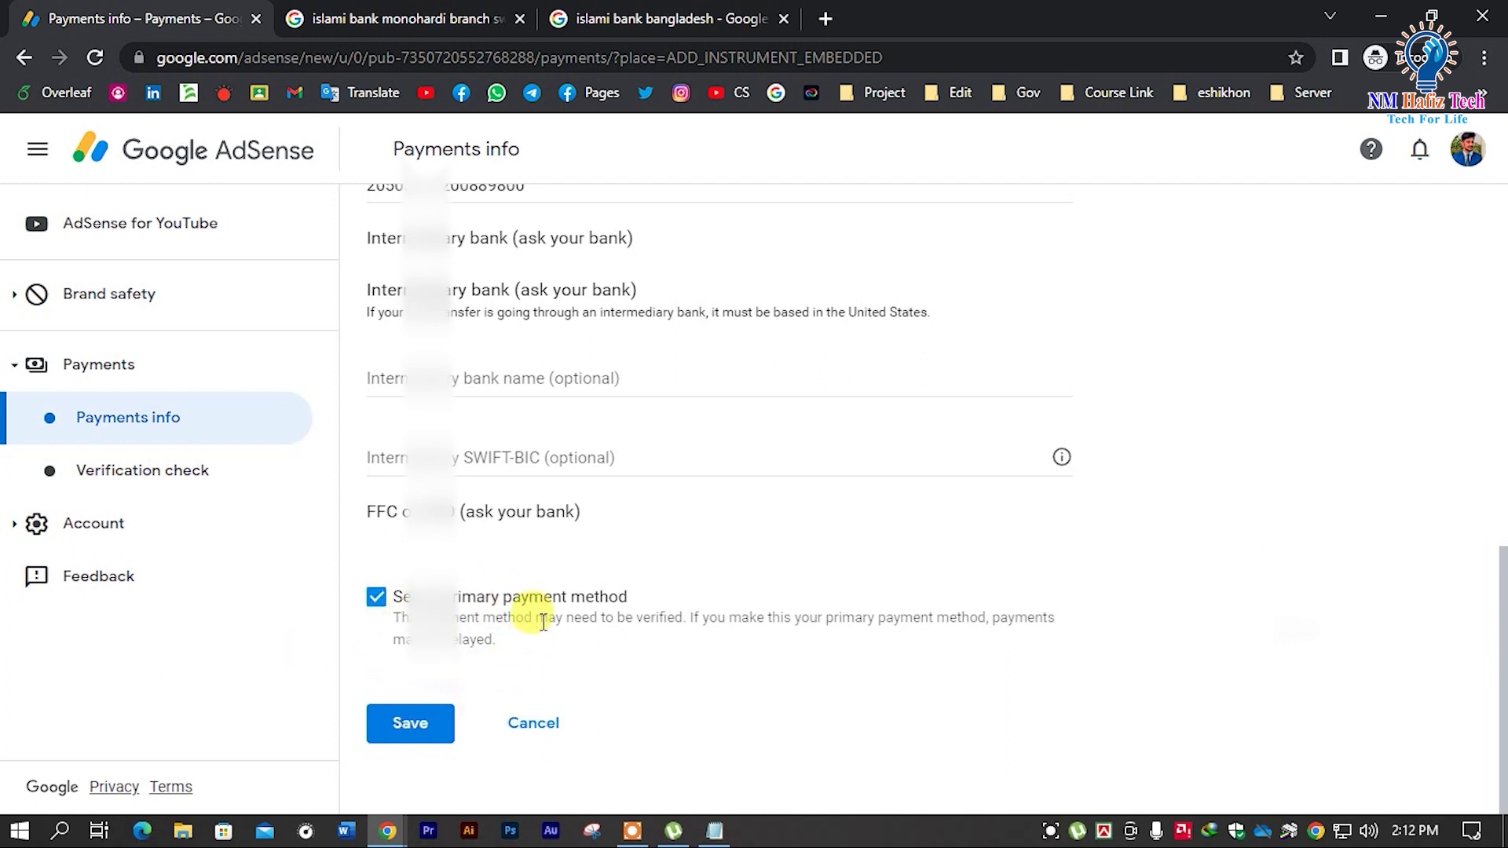
click(408, 729)
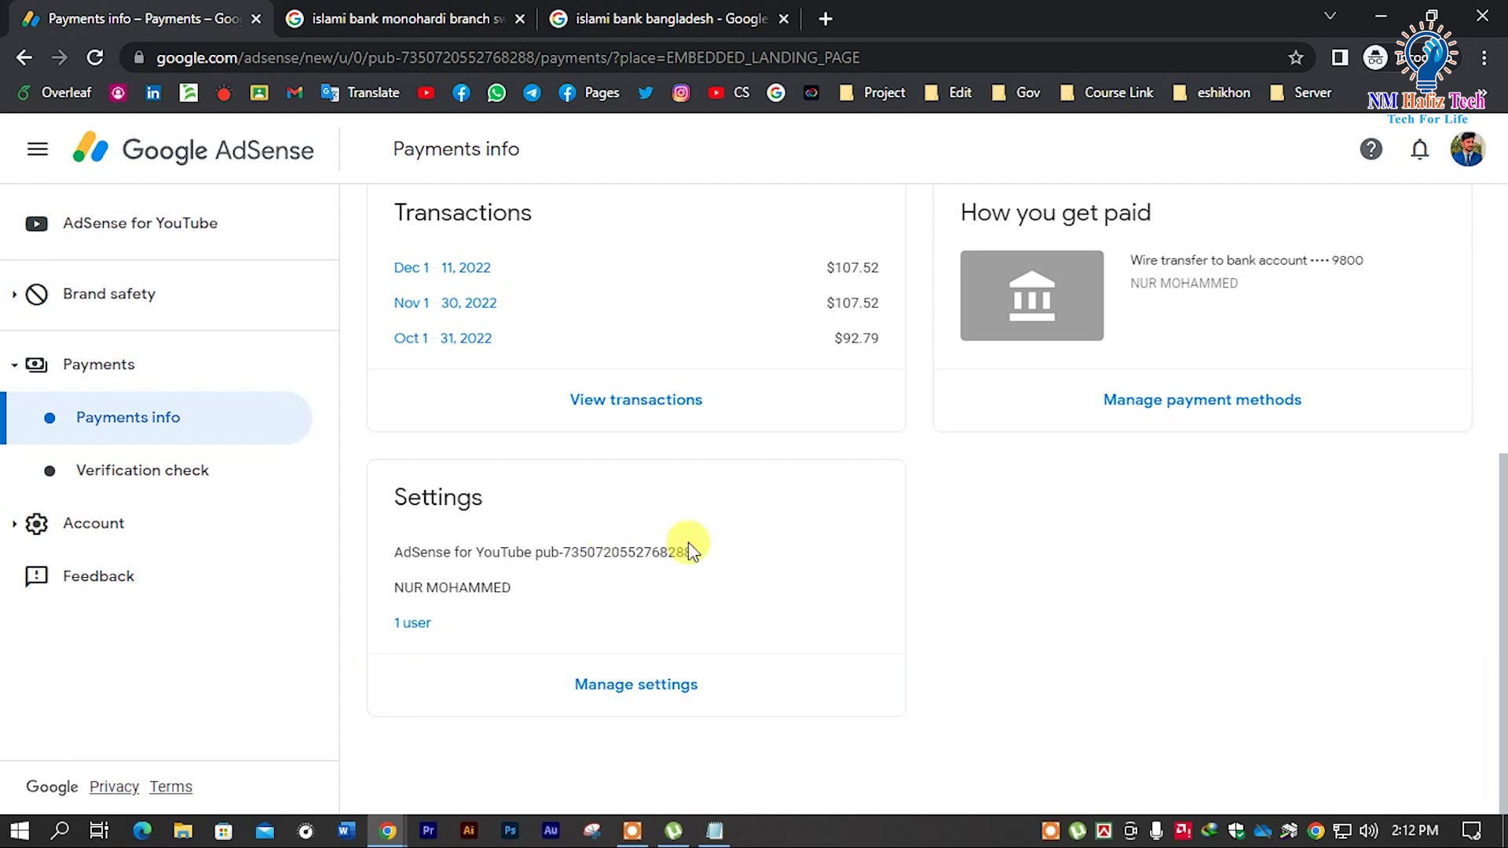
Review how payouts are received, view the saved wire transfer account's editable details under payment methods, and close the update form.
scroll(529, 572, up, 3)
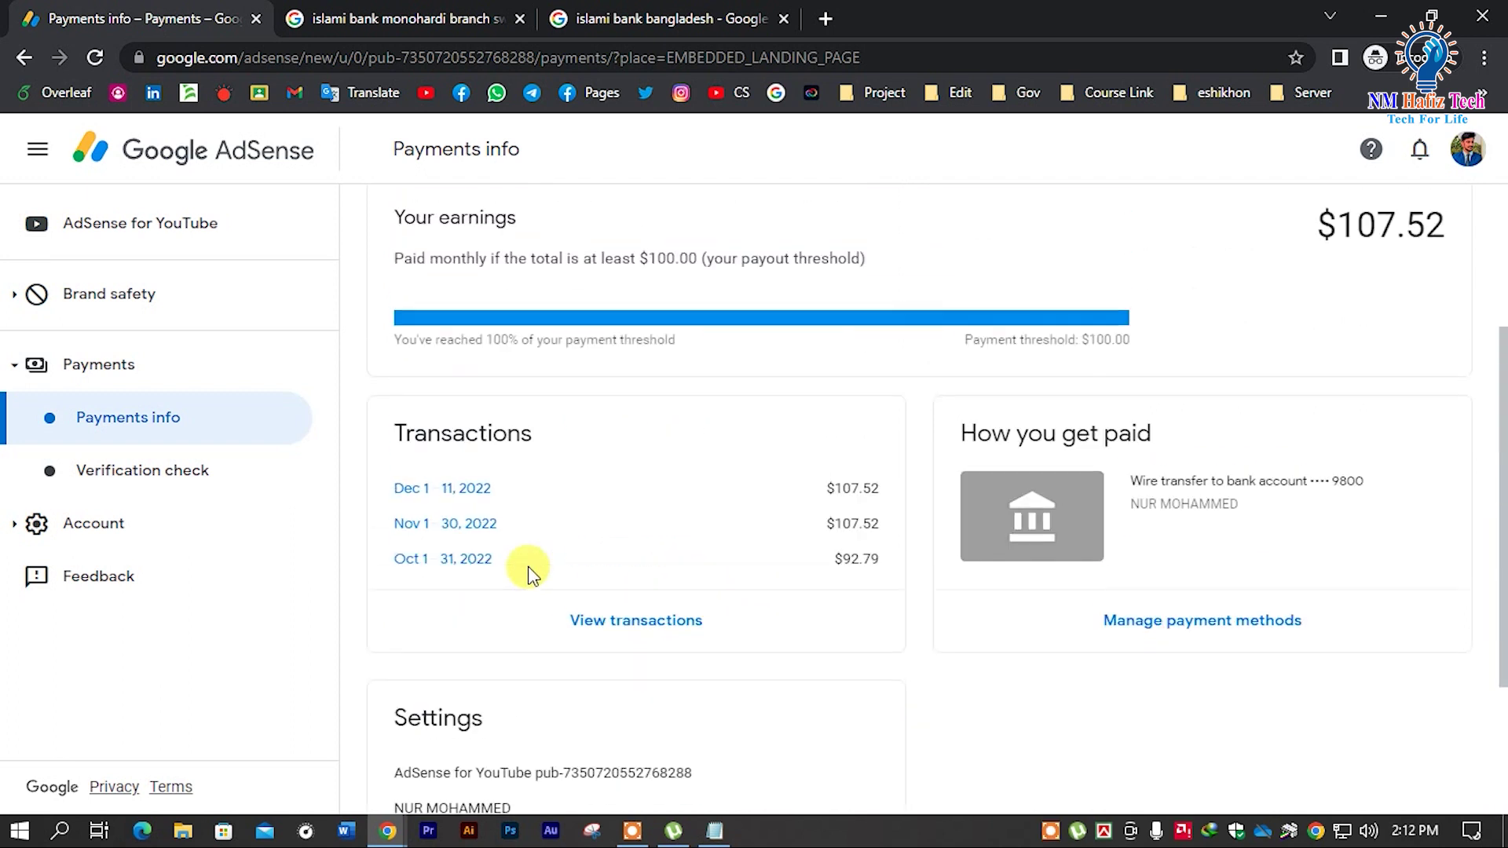
scroll(530, 569, down, 2)
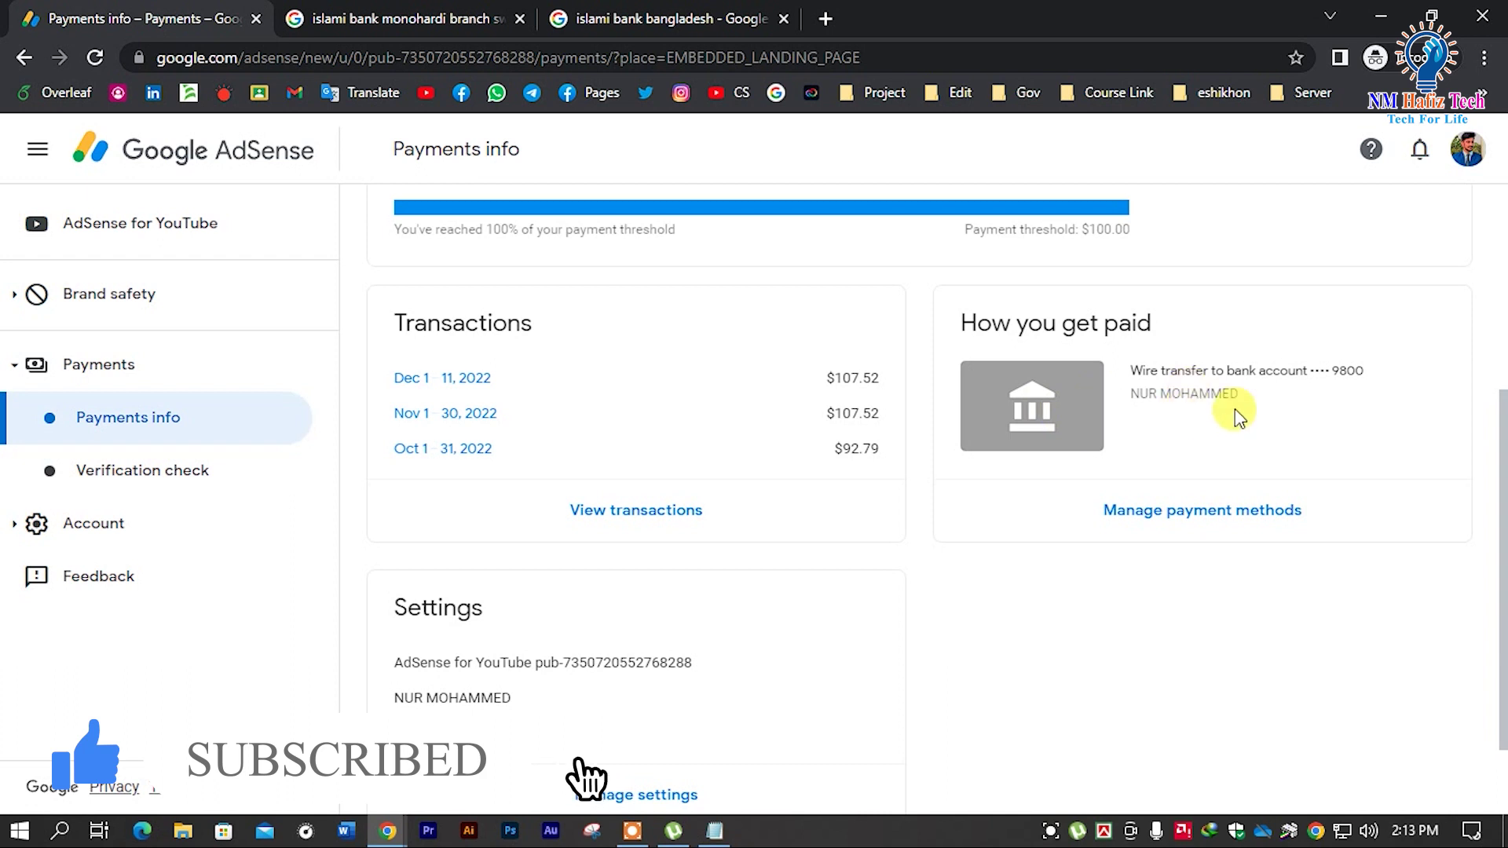
scroll(1053, 460, down, 2)
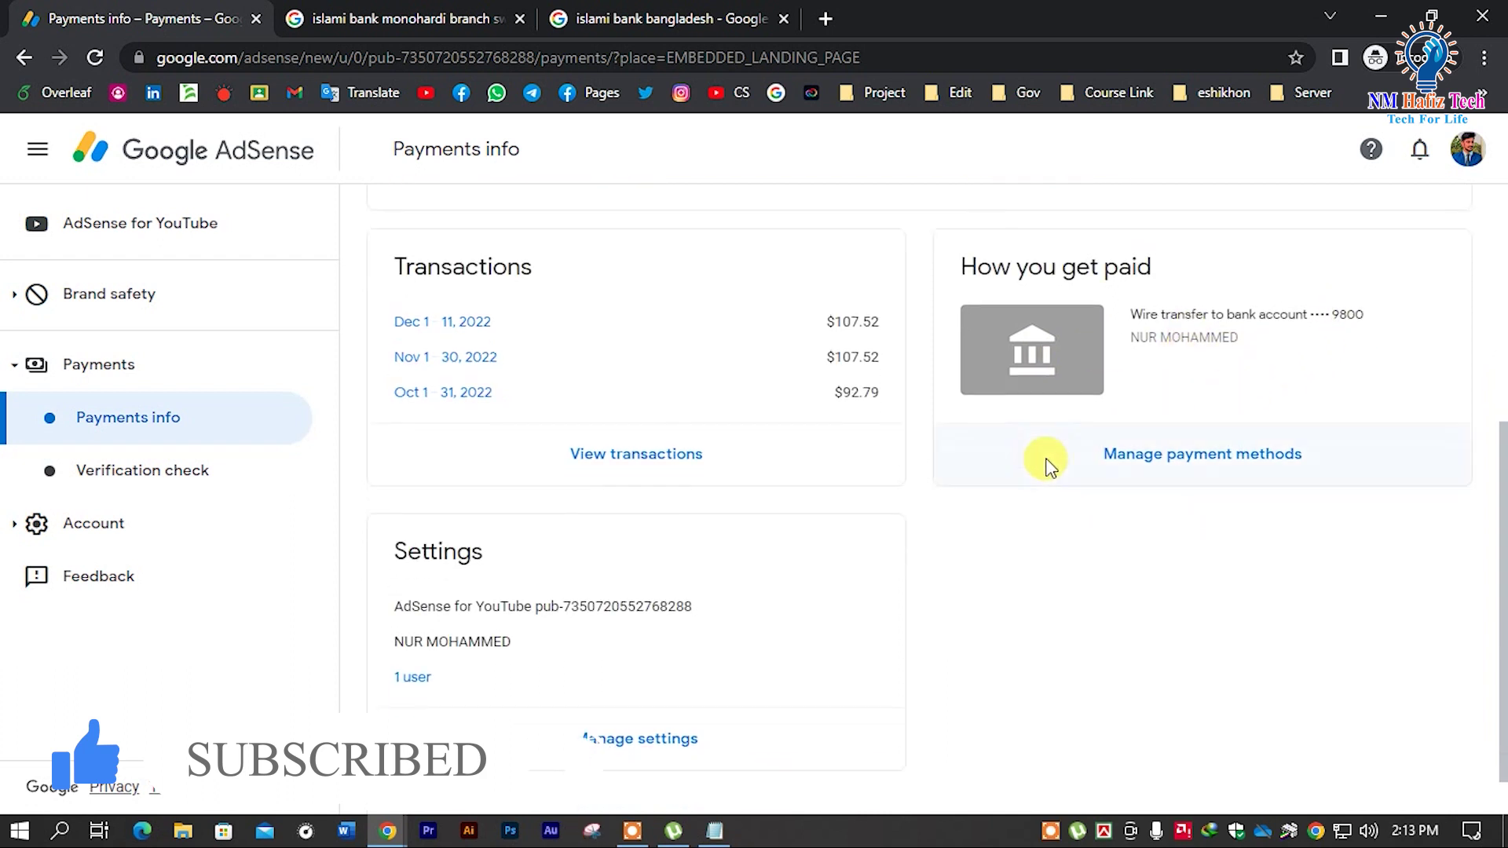
scroll(785, 503, up, 3)
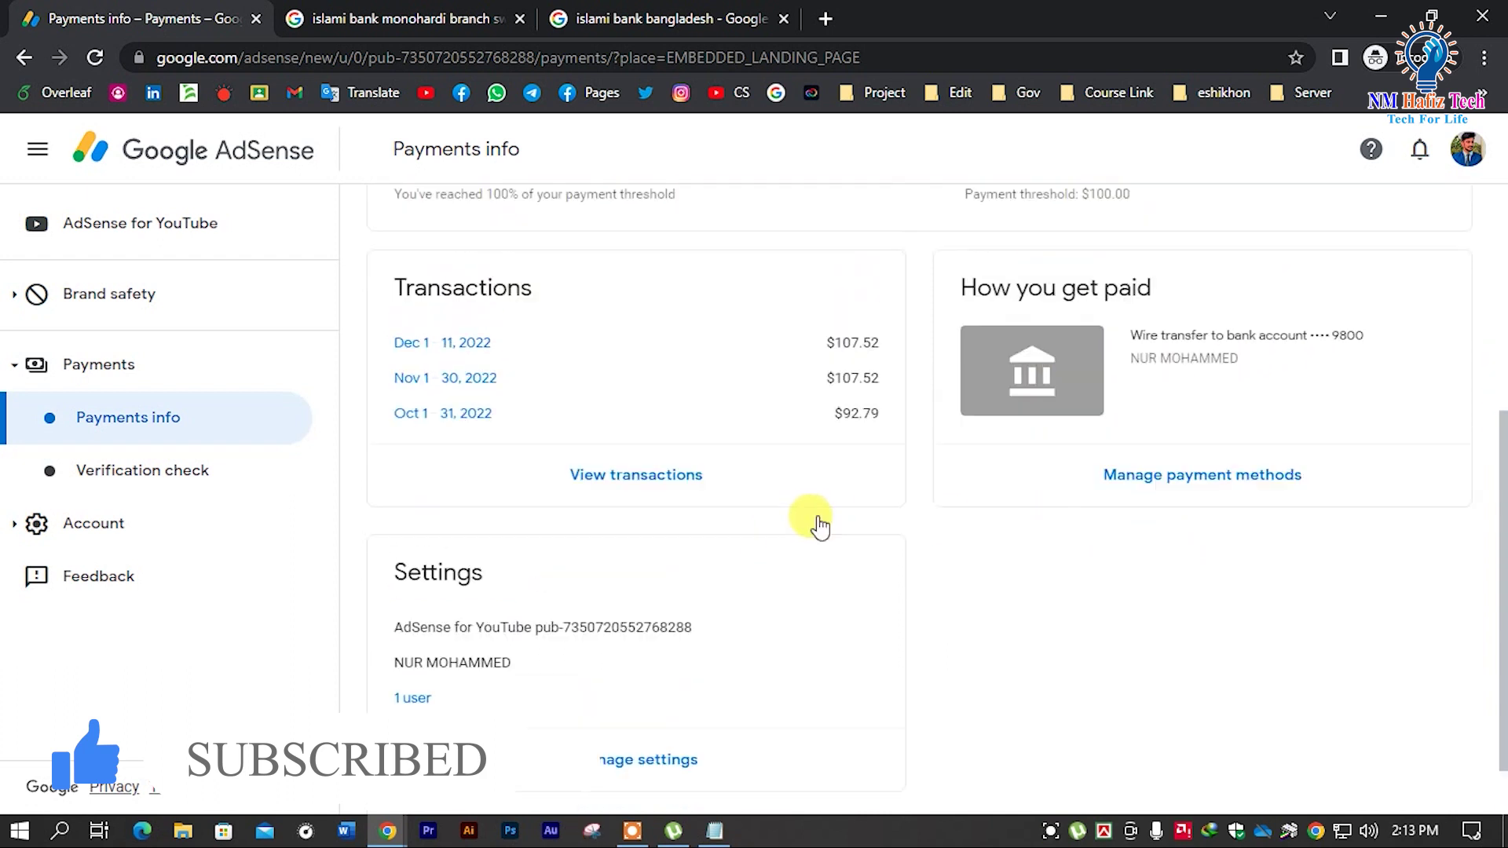
click(1175, 625)
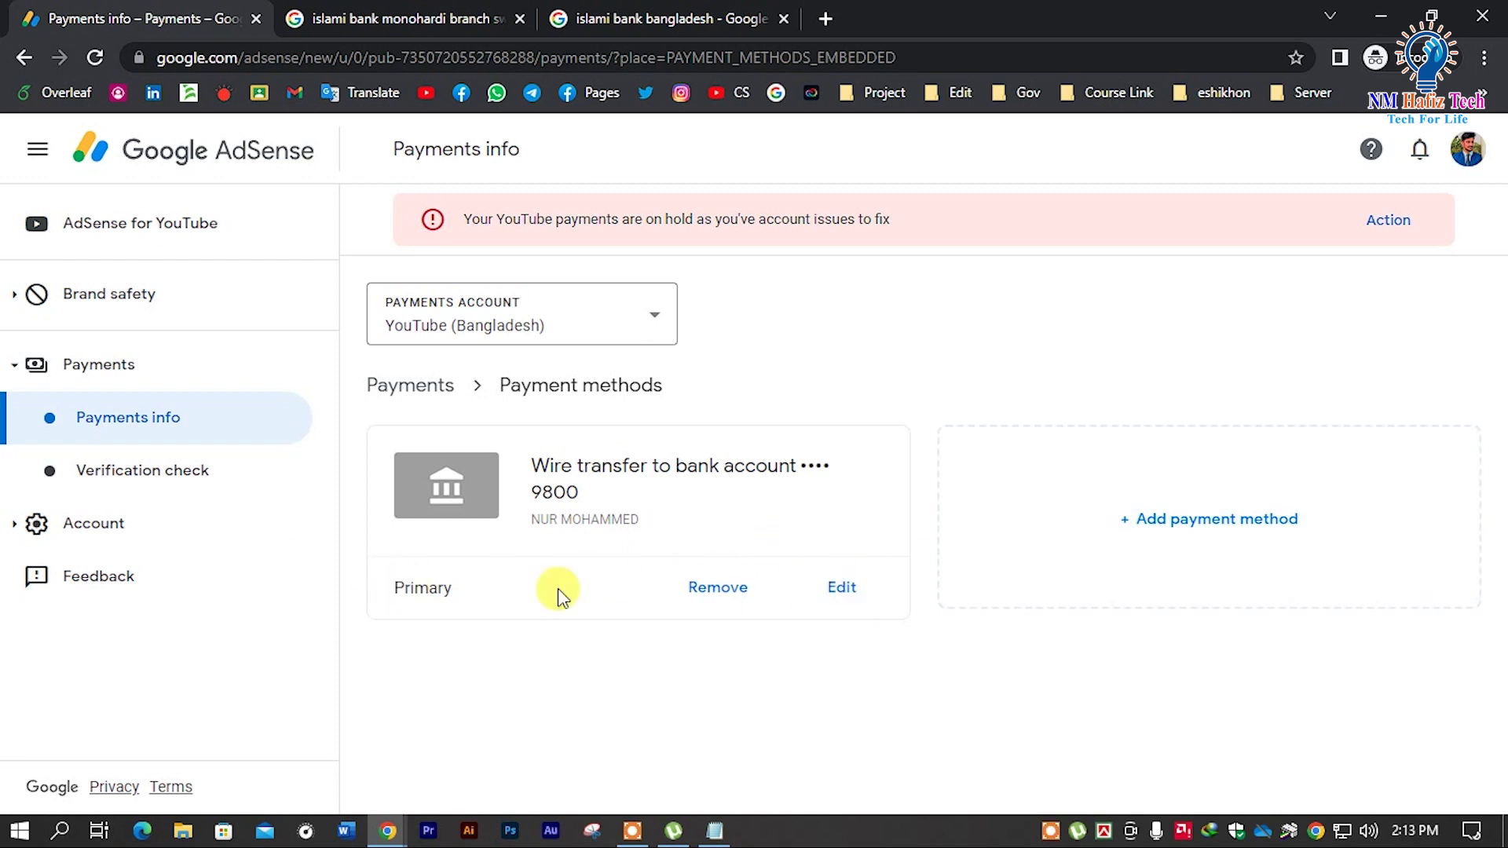
click(840, 587)
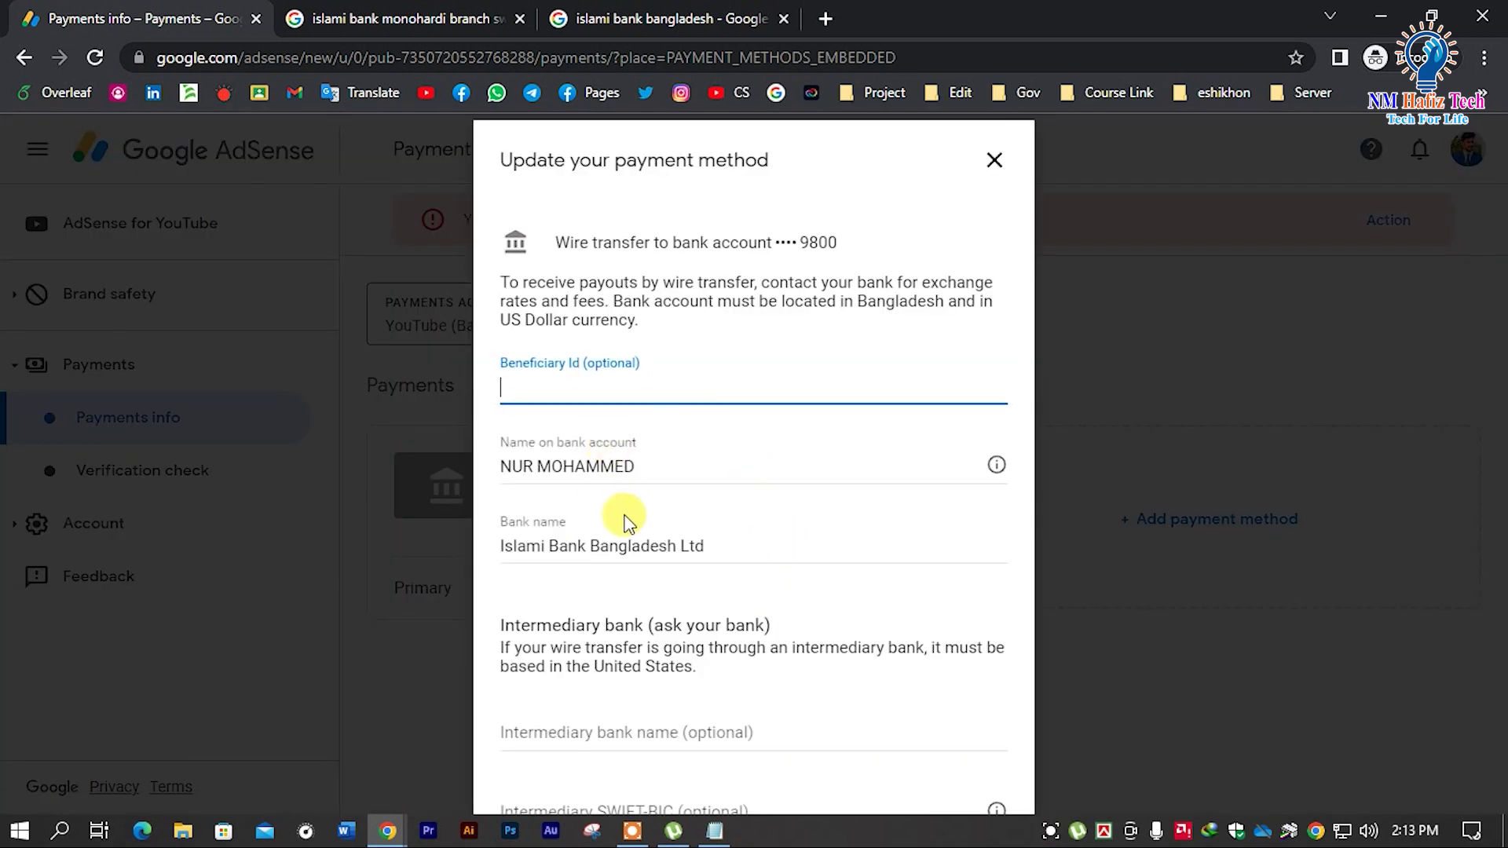
click(995, 158)
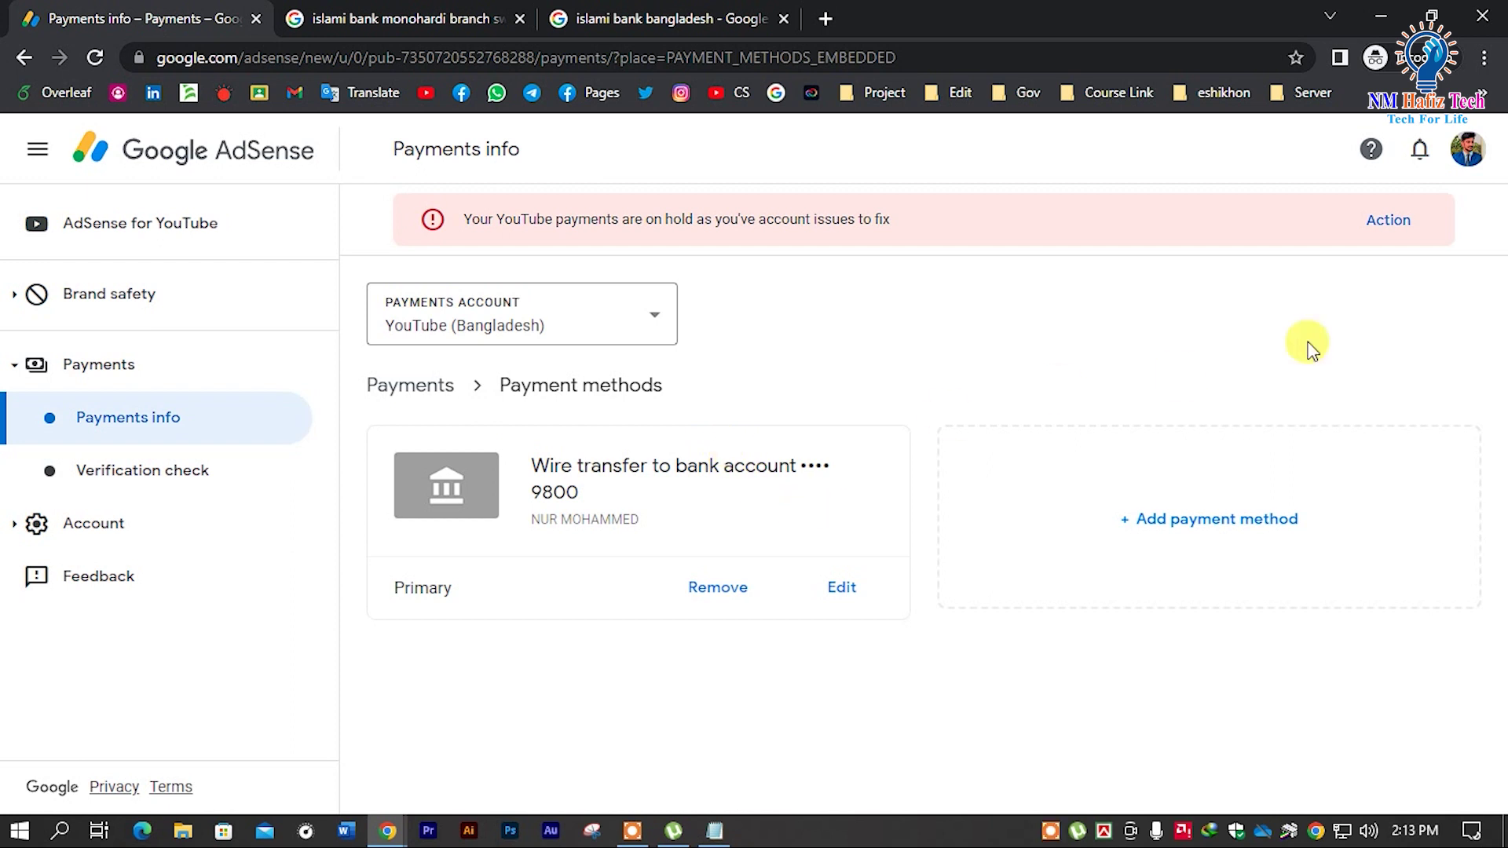
Reload the AdSense for YouTube overview and check the account notifications.
click(190, 427)
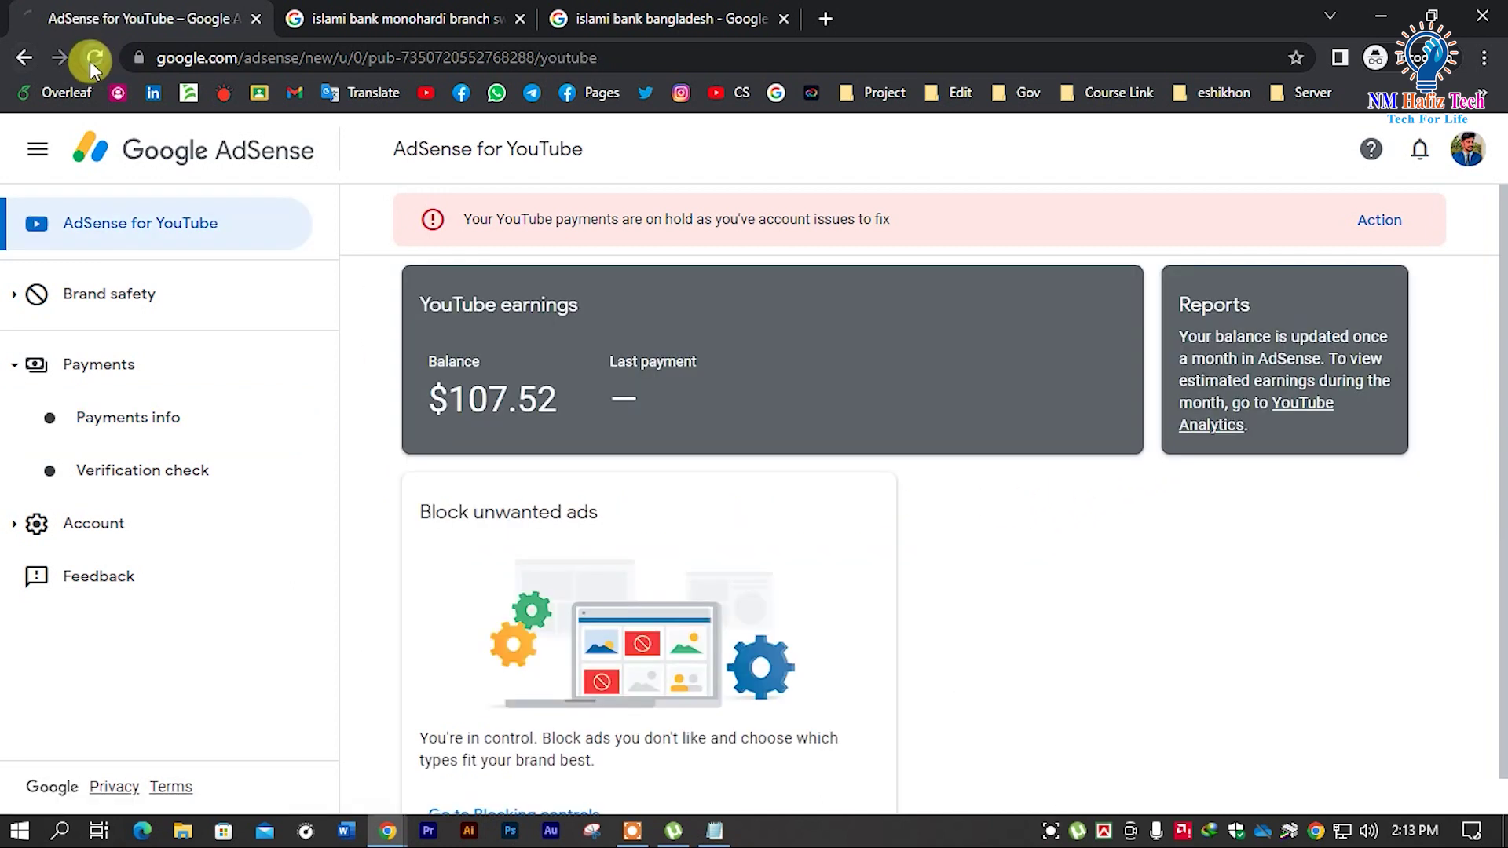
click(92, 63)
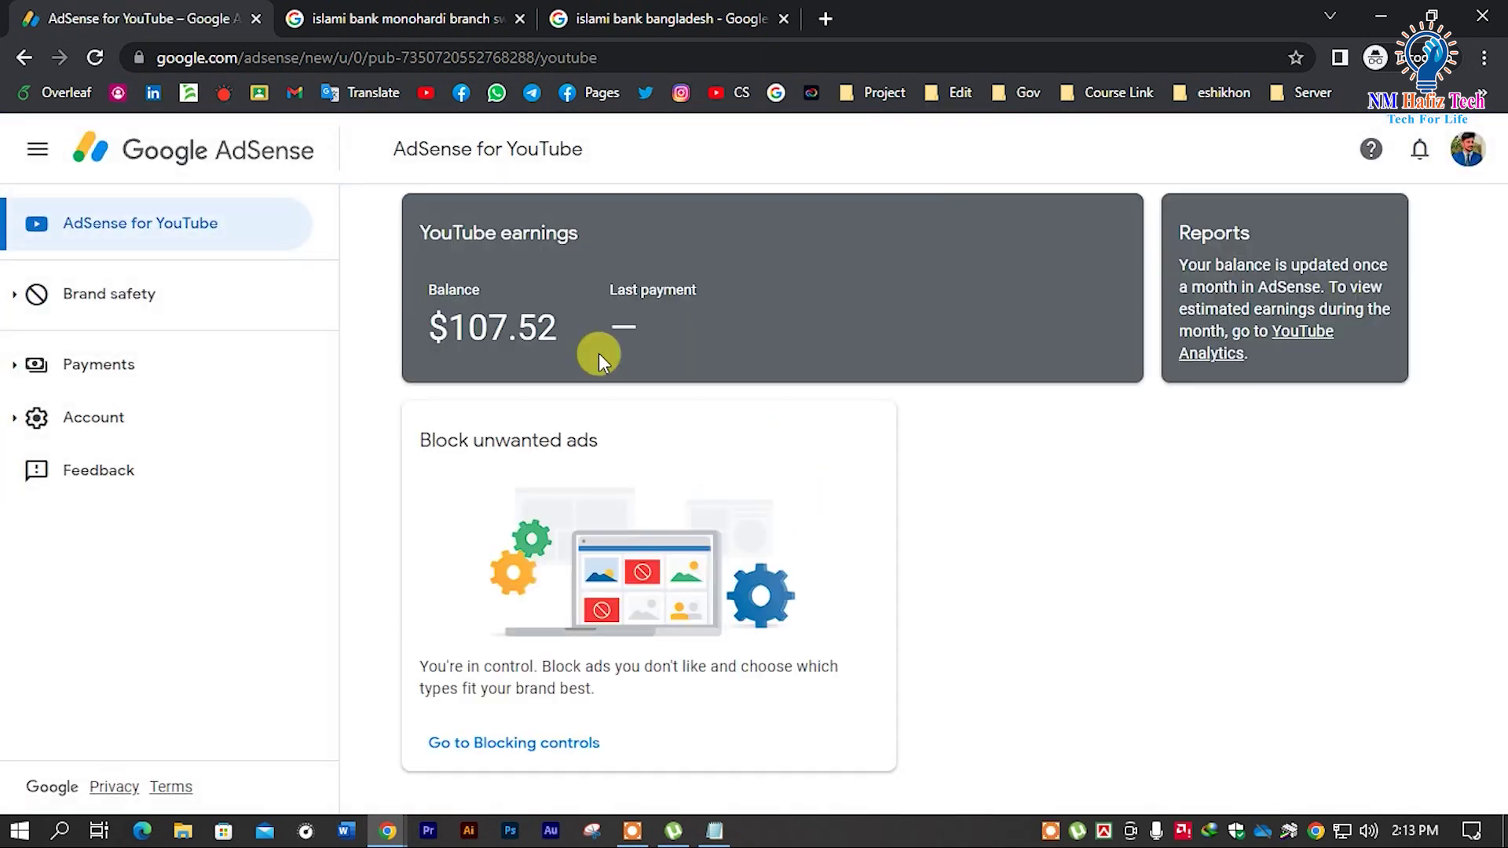
click(1423, 154)
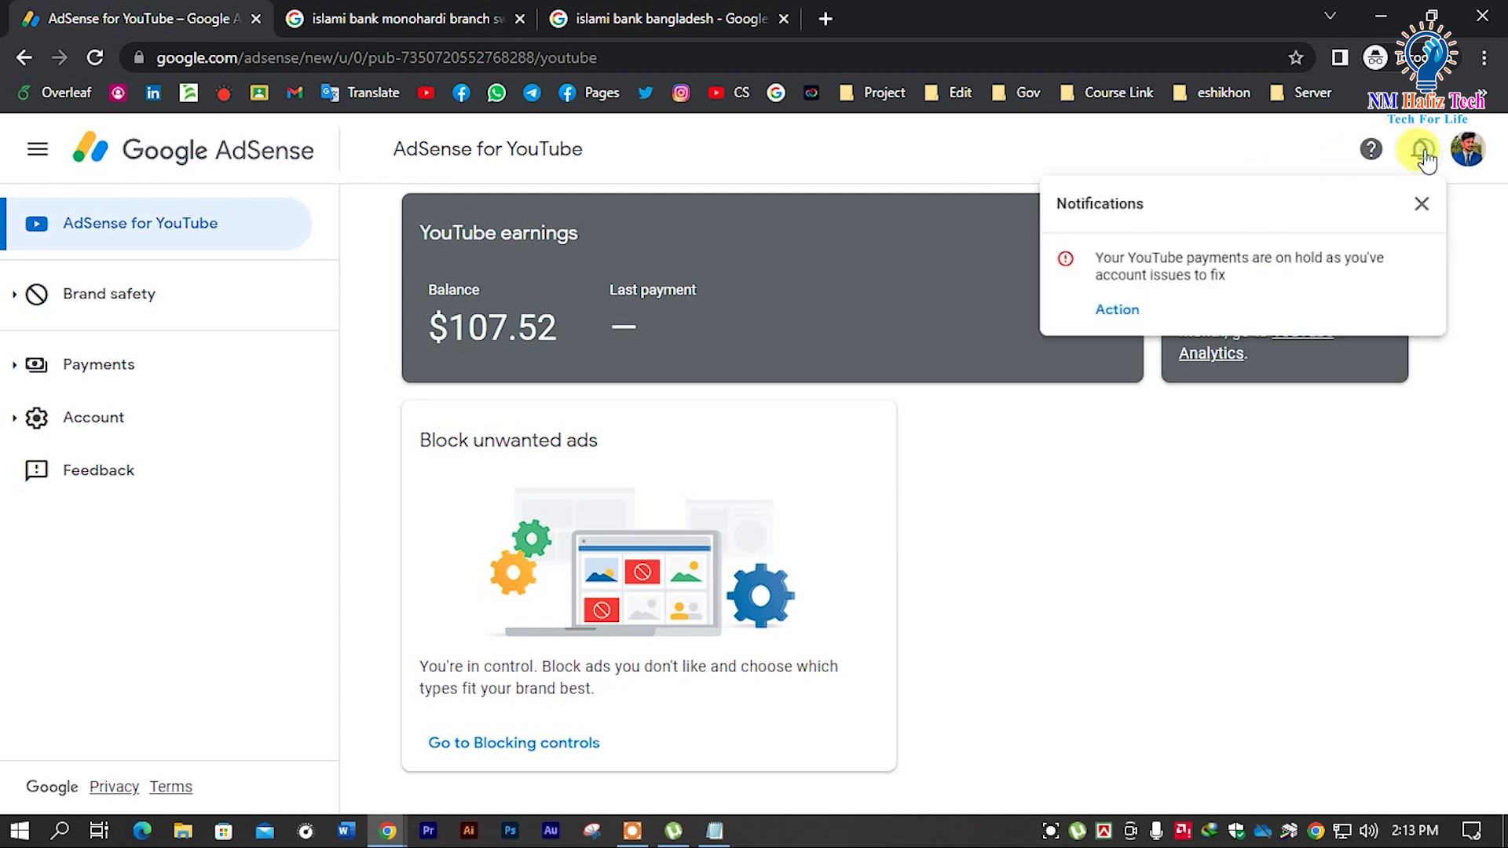
click(1424, 154)
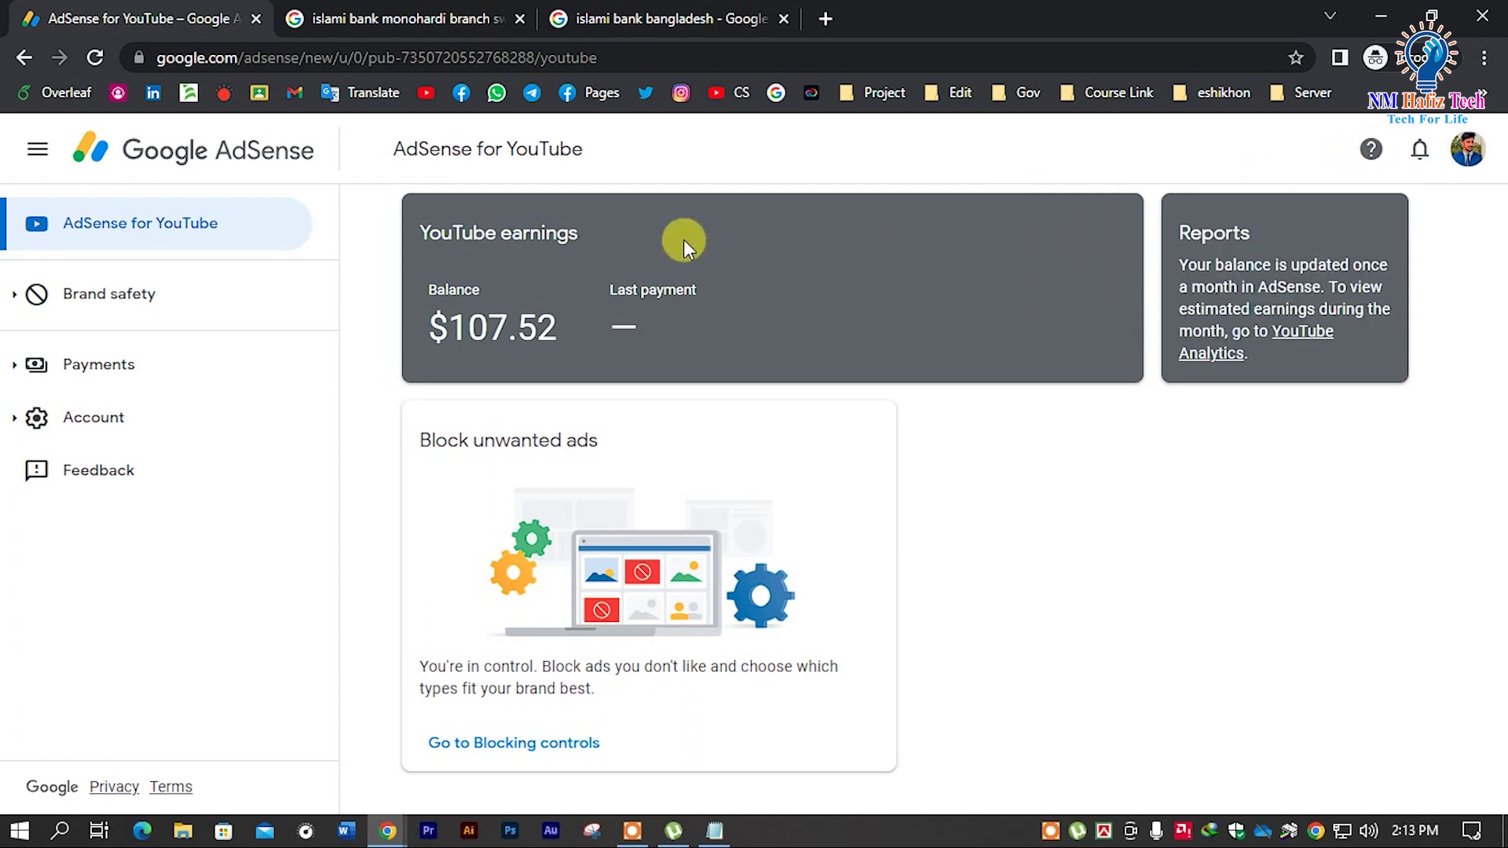
click(133, 376)
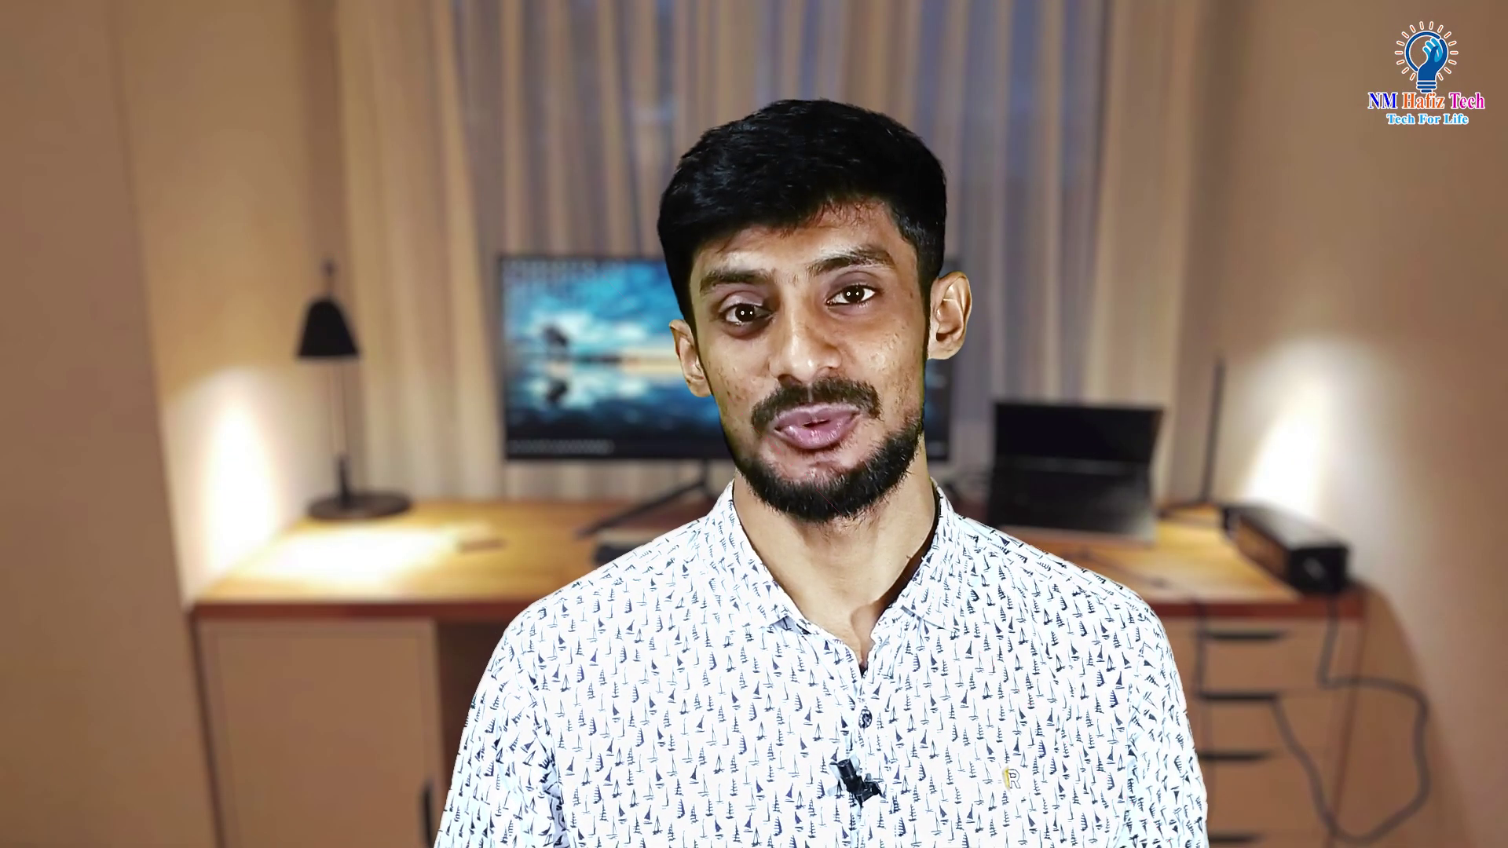